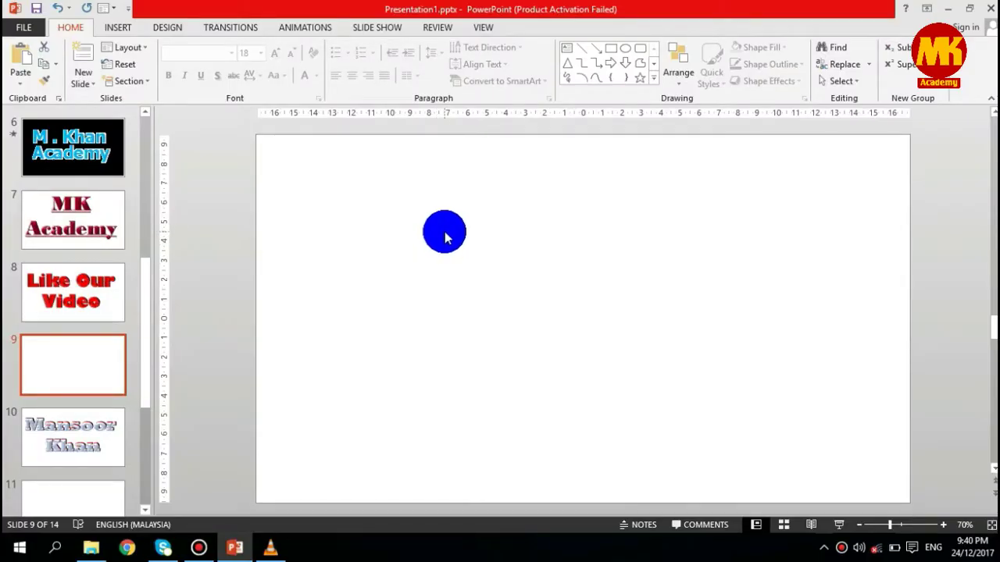
Step: Insert a text box on the blank slide 9 and enter the first name in it
{"action": "left_click", "coordinate": [566, 49]}
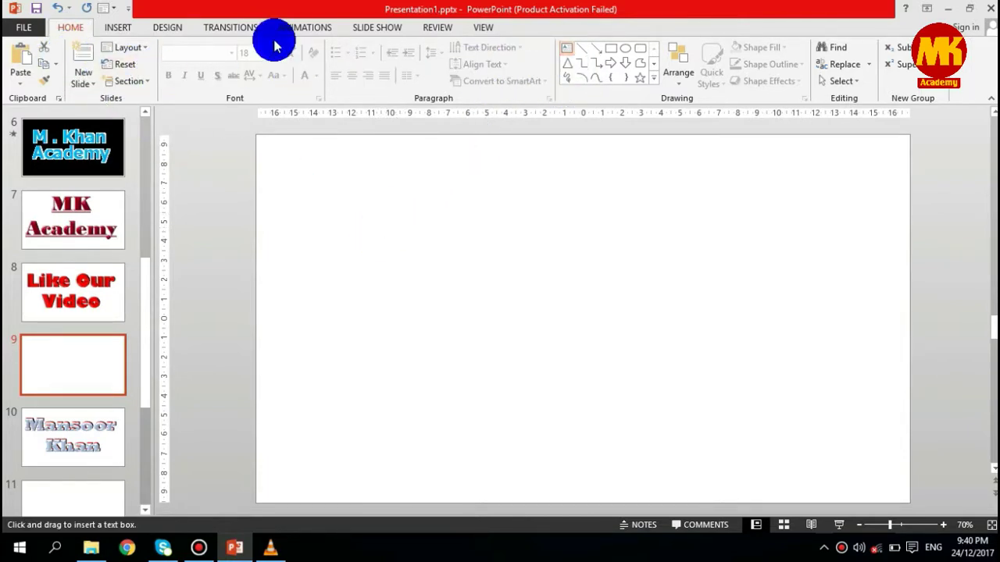
{"action": "left_click", "coordinate": [117, 28]}
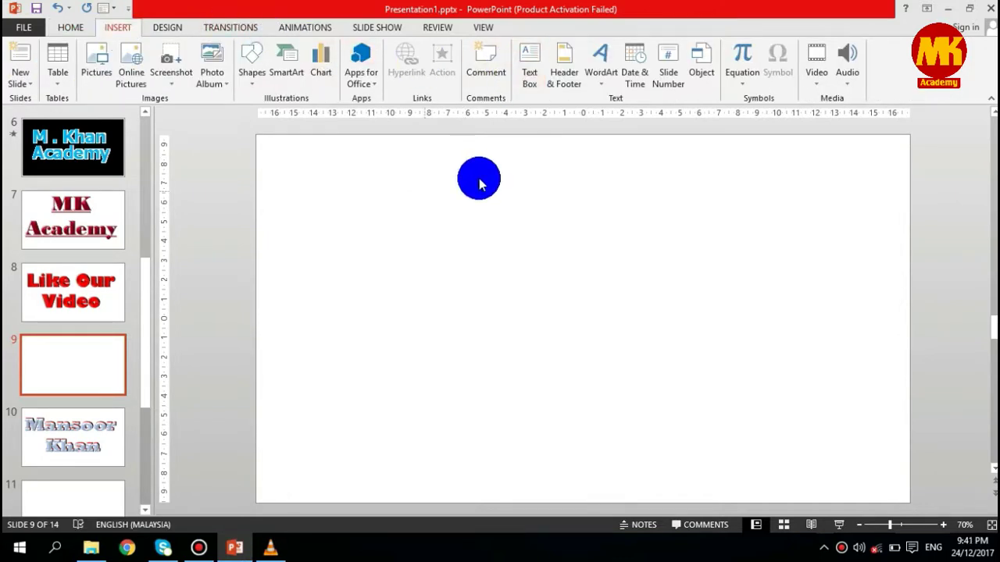
{"action": "left_click", "coordinate": [513, 70]}
{"action": "left_click", "coordinate": [406, 205]}
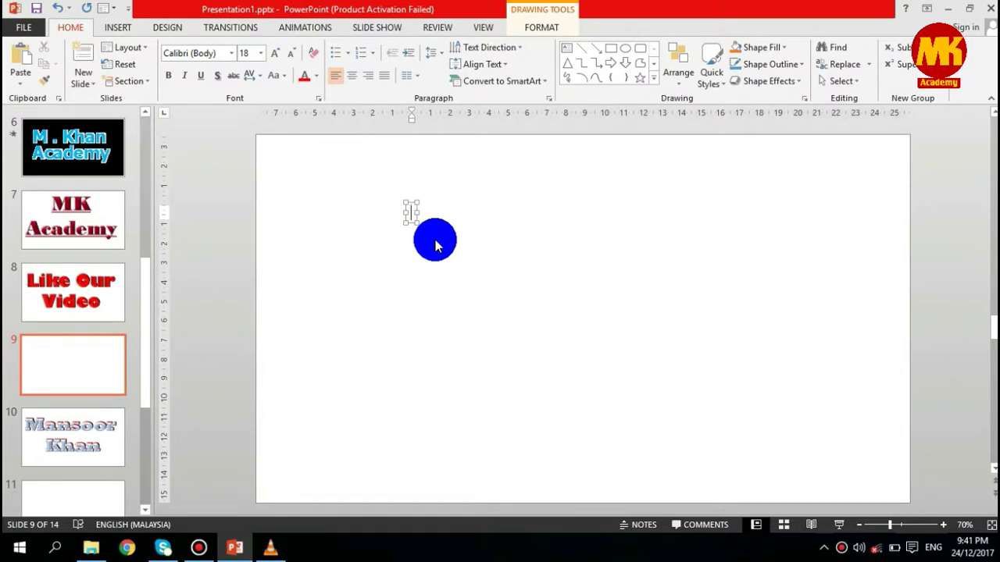
{"action": "type", "text": "Mansoor"}
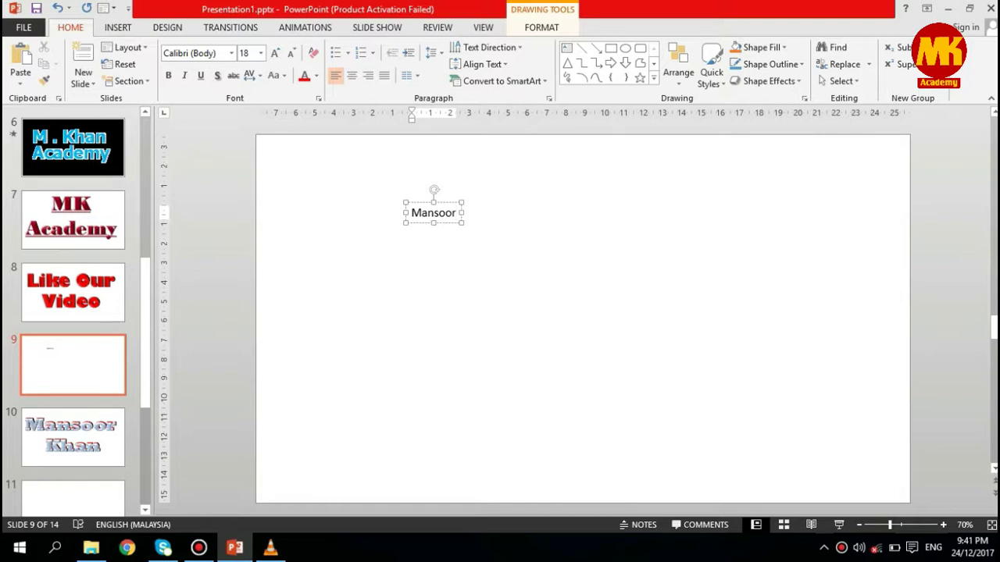
Step: Enlarge the text box's text to font size 239
{"action": "left_click", "coordinate": [275, 54]}
{"action": "left_click", "coordinate": [274, 53]}
{"action": "left_click", "coordinate": [274, 53]}
{"action": "left_click", "coordinate": [274, 53]}
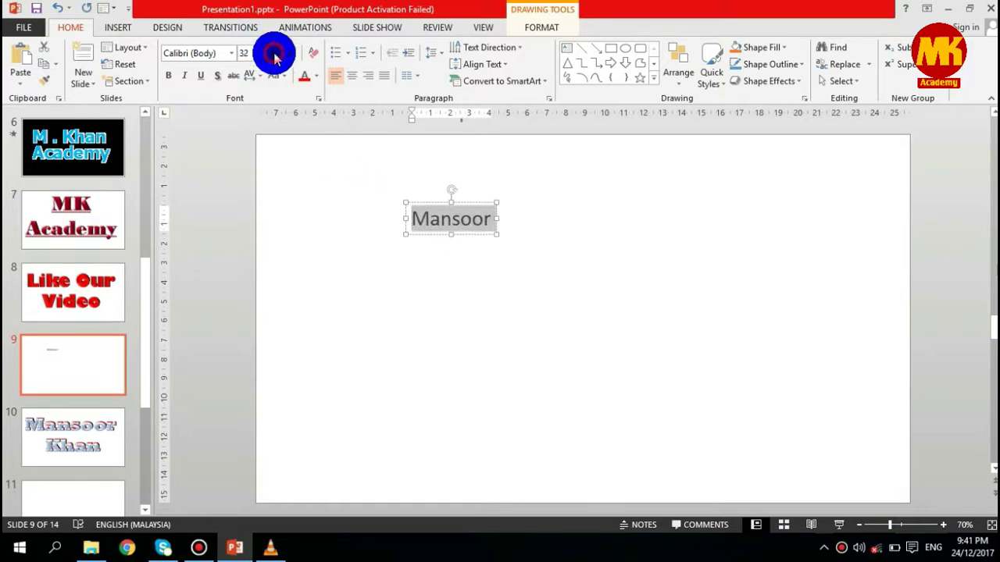
{"action": "left_click", "coordinate": [274, 54]}
{"action": "left_click", "coordinate": [274, 54]}
{"action": "left_click", "coordinate": [274, 53]}
{"action": "left_click", "coordinate": [274, 53]}
{"action": "left_click", "coordinate": [274, 53]}
{"action": "left_click", "coordinate": [275, 54]}
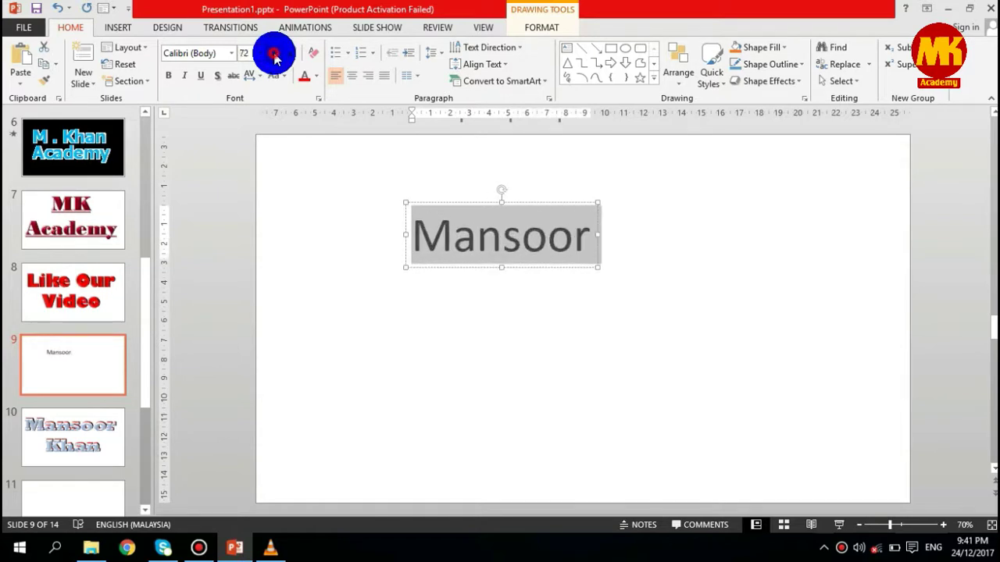
{"action": "left_click", "coordinate": [275, 53]}
{"action": "left_click", "coordinate": [275, 54]}
{"action": "left_click", "coordinate": [274, 53]}
{"action": "left_click", "coordinate": [274, 53]}
{"action": "left_click", "coordinate": [274, 53]}
{"action": "left_click", "coordinate": [274, 53]}
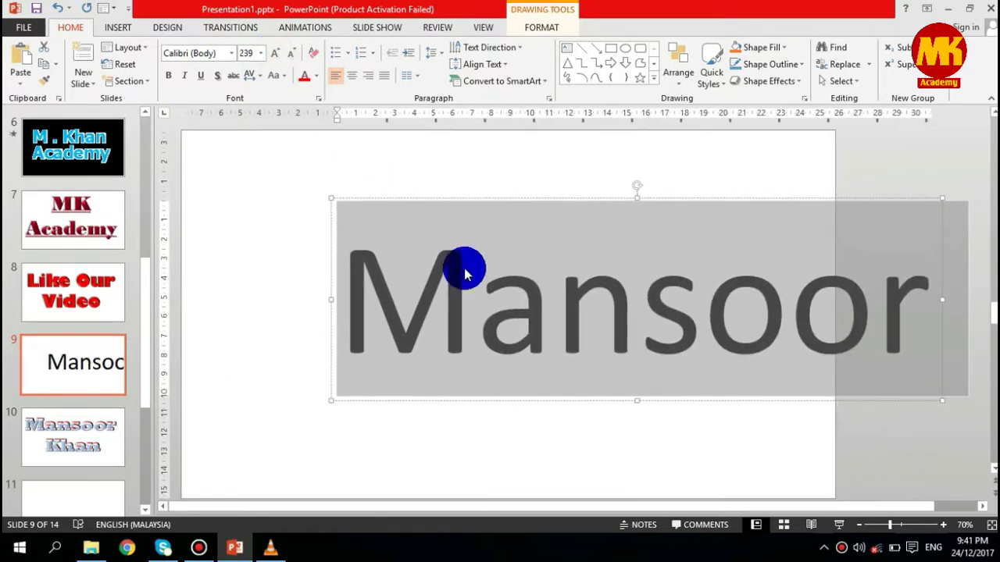
Step: Move the oversized text box back so the whole word fits across the slide
{"action": "left_click_drag", "start_coordinate": [512, 201], "coordinate": [404, 183]}
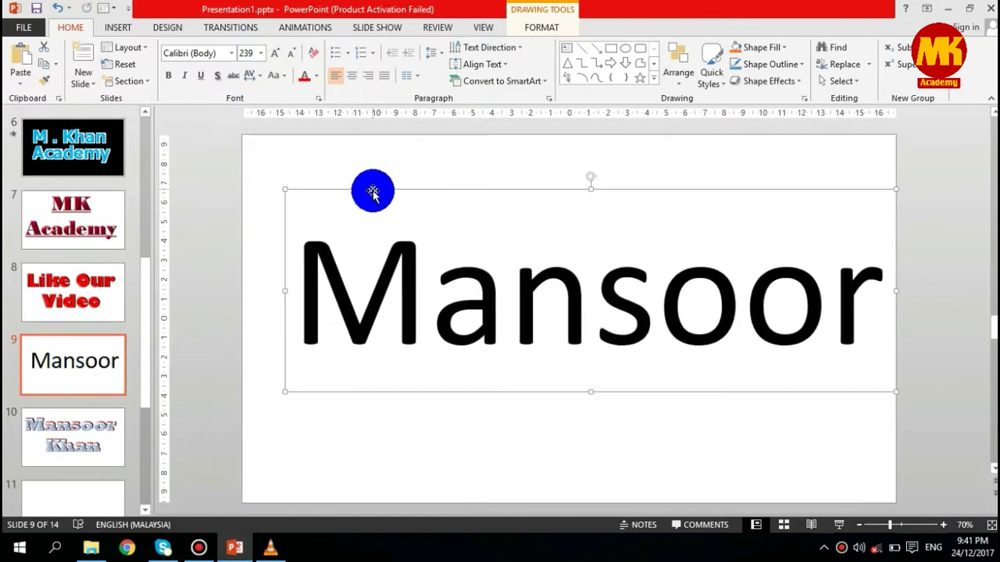
{"action": "left_click", "coordinate": [351, 190]}
{"action": "left_click", "coordinate": [341, 190]}
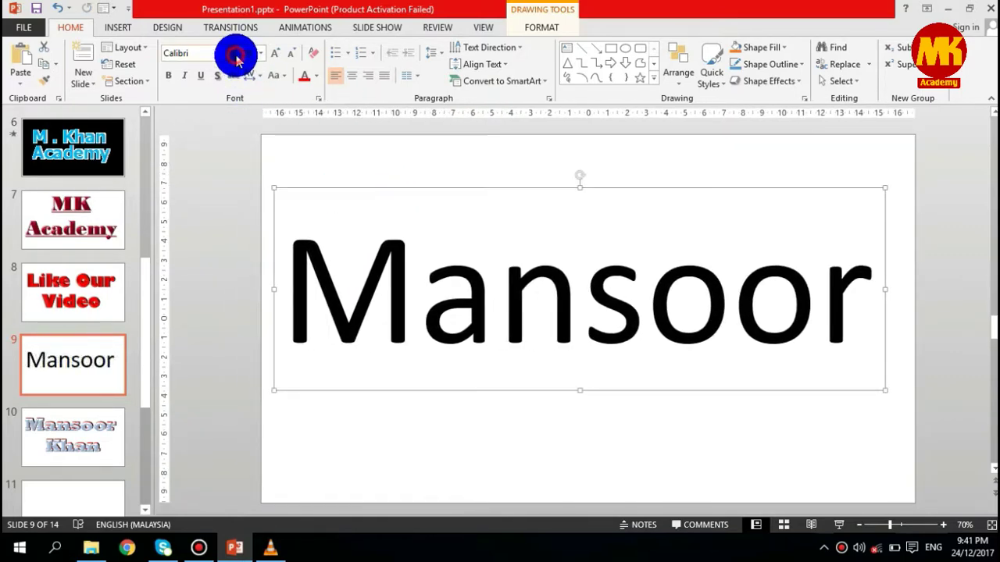
Step: Change the word's font to Berlin Sans FB Demi
{"action": "left_click", "coordinate": [231, 53]}
{"action": "scroll", "coordinate": [364, 109], "scroll_direction": "down", "scroll_amount": 3}
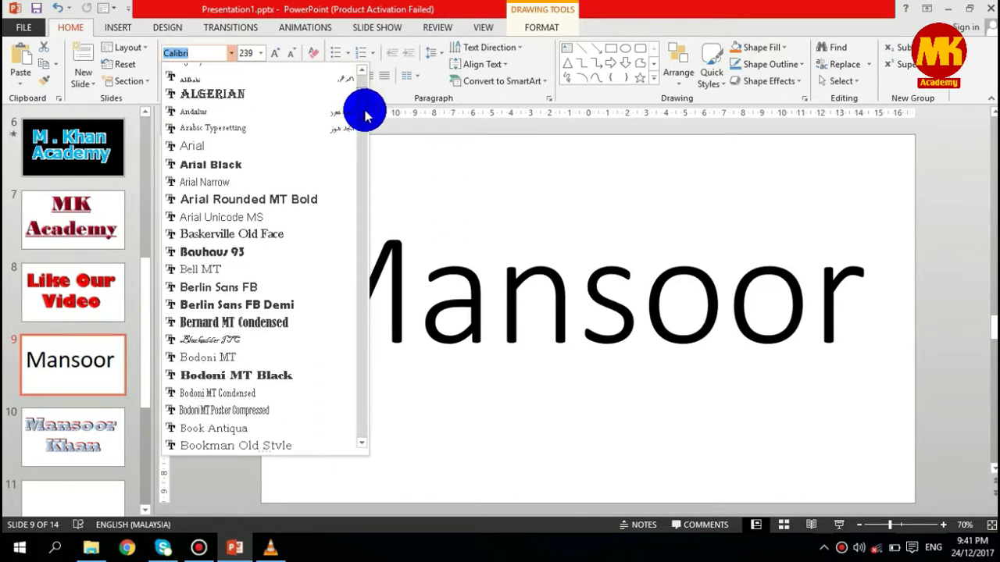
{"action": "scroll", "coordinate": [364, 110], "scroll_direction": "up", "scroll_amount": 3}
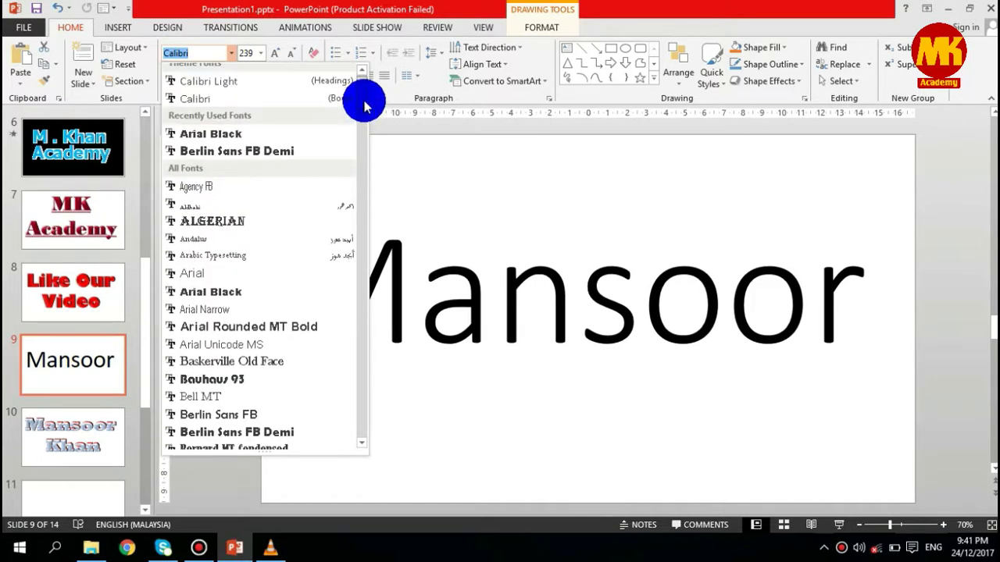
{"action": "left_click", "coordinate": [284, 160]}
{"action": "left_click", "coordinate": [473, 188]}
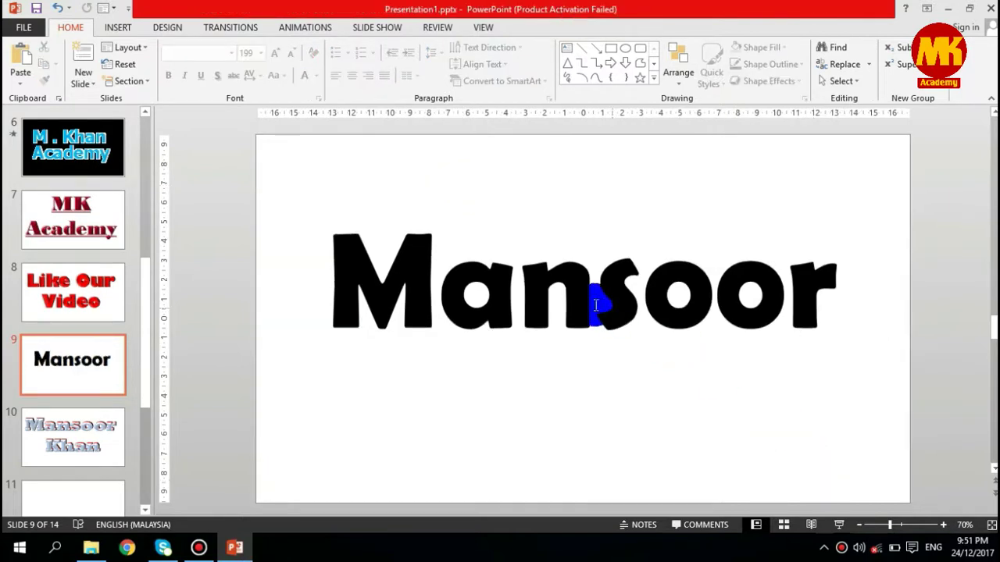
Step: Open the 3-D rotation settings of the word's text effects and shift the text box slightly up and to the left
{"action": "left_click", "coordinate": [596, 305]}
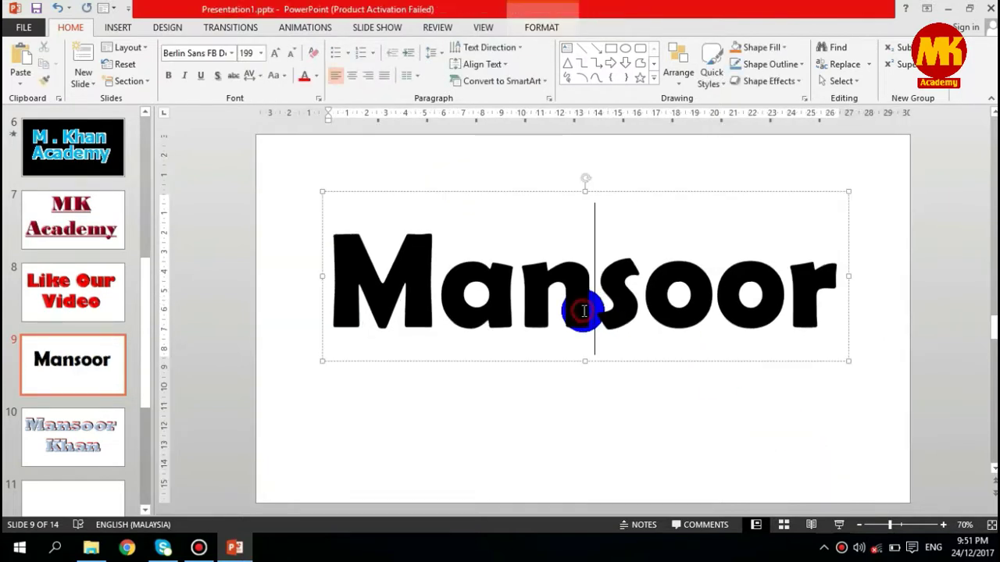
{"action": "right_click", "coordinate": [608, 365]}
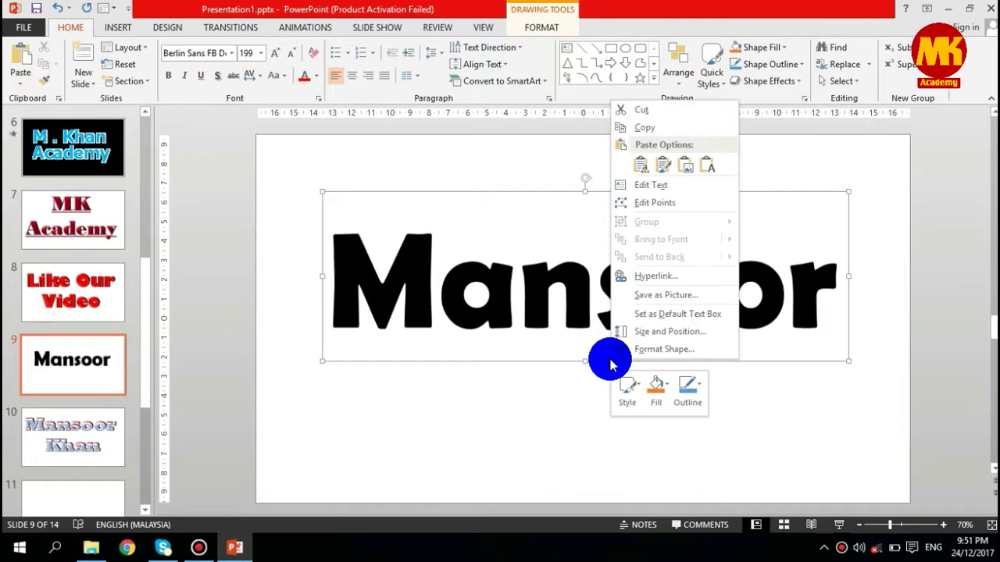
{"action": "left_click", "coordinate": [638, 350]}
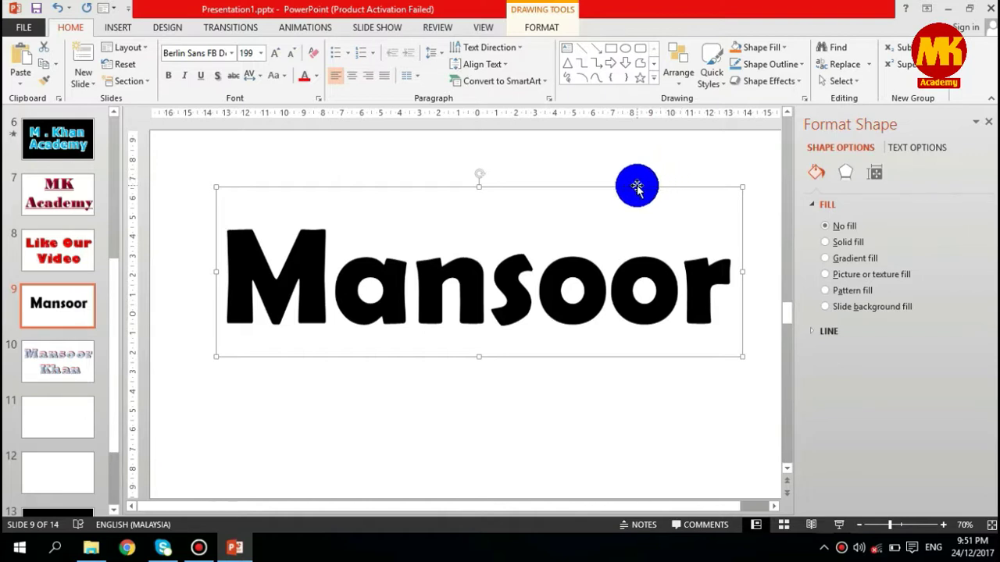
{"action": "left_click", "coordinate": [907, 154]}
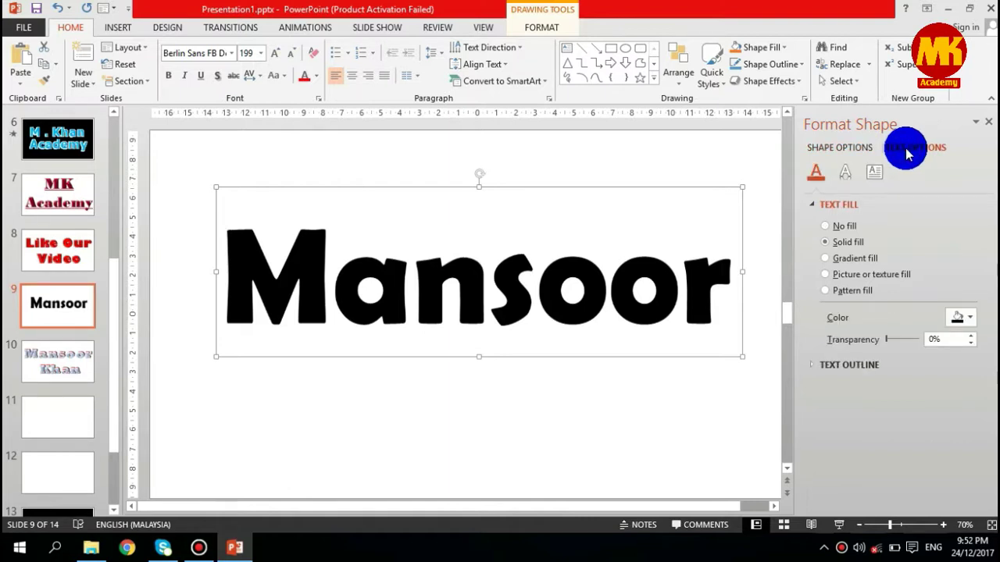
{"action": "left_click", "coordinate": [843, 173]}
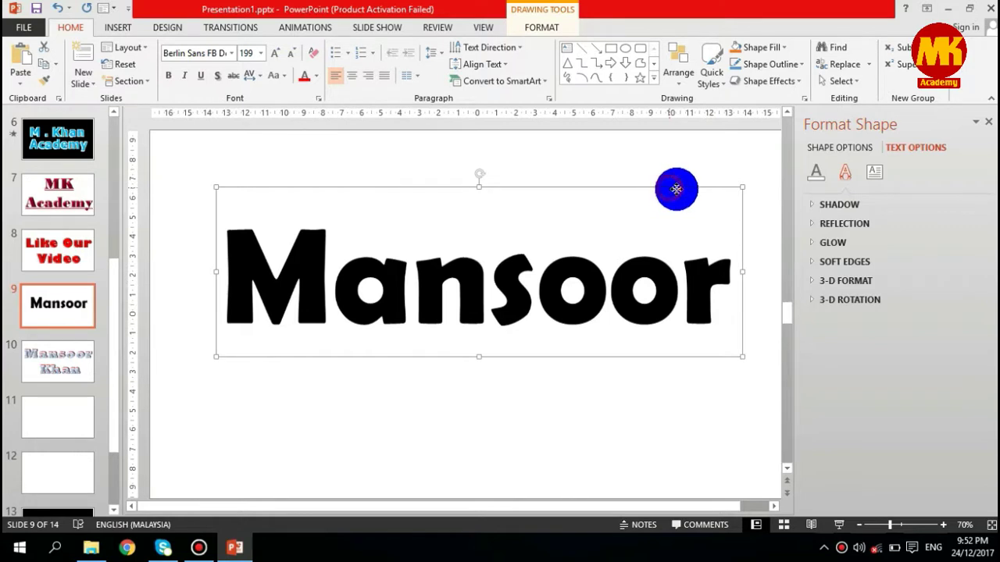
{"action": "left_click_drag", "start_coordinate": [672, 190], "coordinate": [661, 185]}
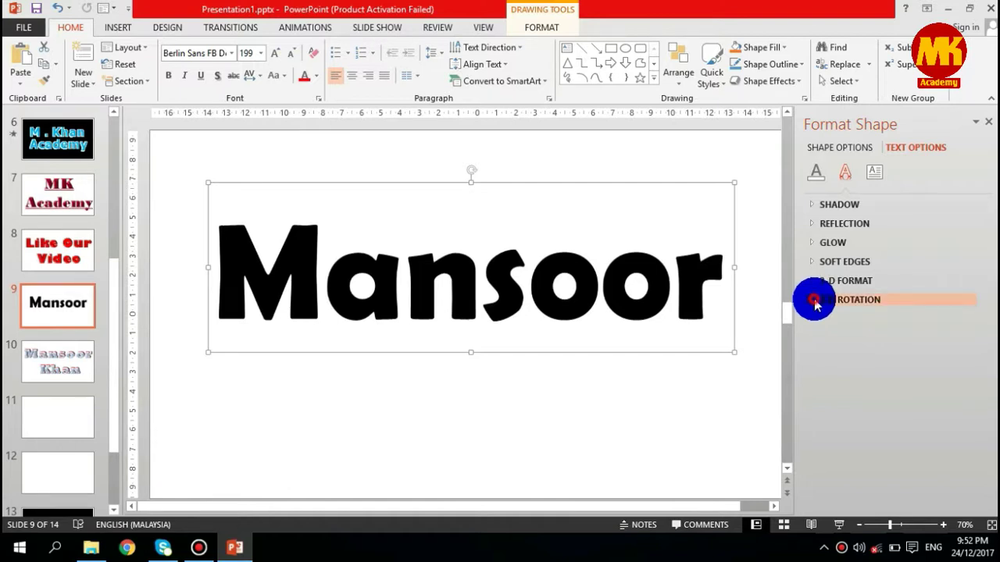
{"action": "left_click", "coordinate": [815, 304]}
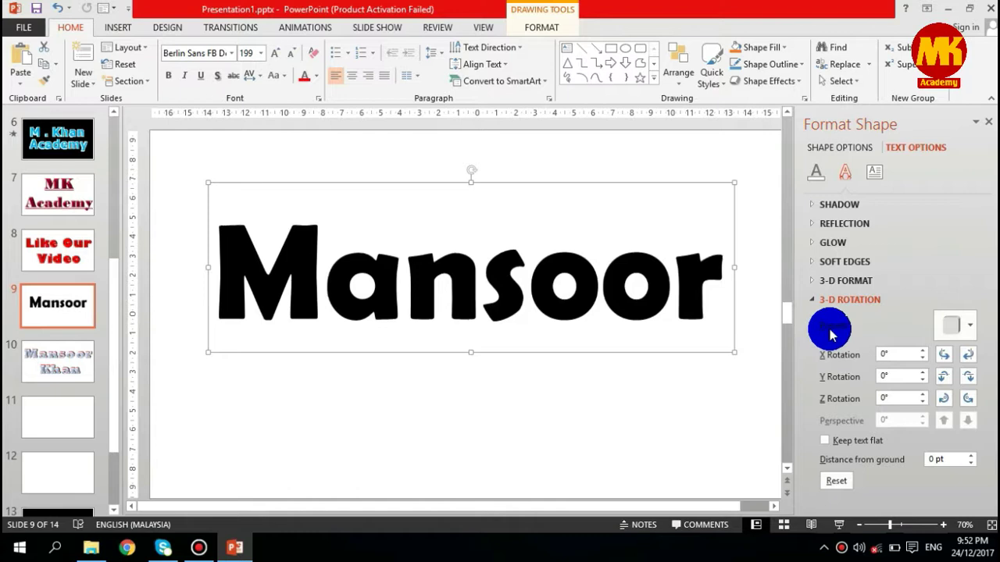
Step: Try the Parallel 3-D rotation preset with X 26° and Y 18° on the text
{"action": "left_click", "coordinate": [969, 326]}
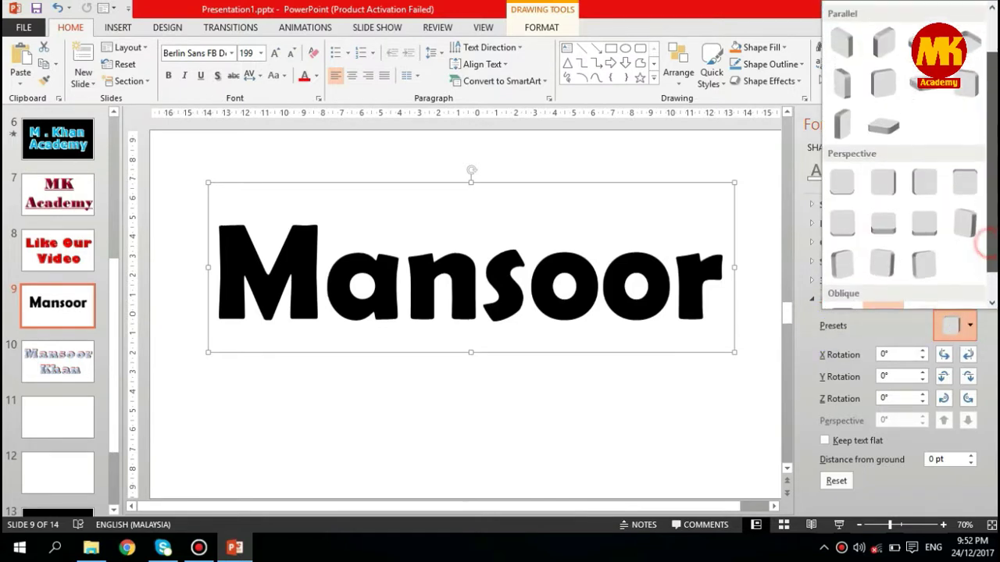
{"action": "scroll", "coordinate": [986, 244], "scroll_direction": "up", "scroll_amount": 2}
{"action": "scroll", "coordinate": [986, 180], "scroll_direction": "up", "scroll_amount": 1}
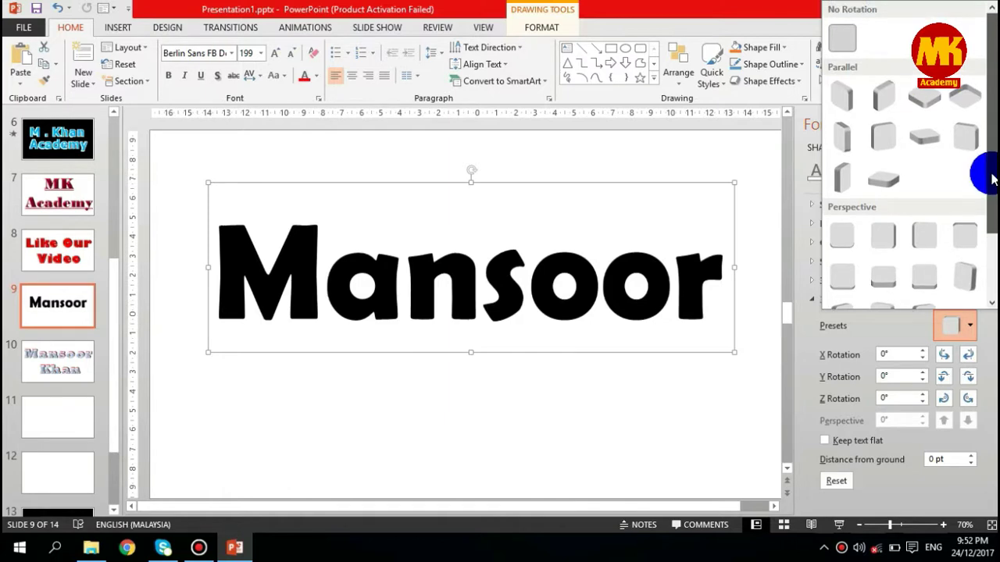
{"action": "left_click", "coordinate": [956, 128]}
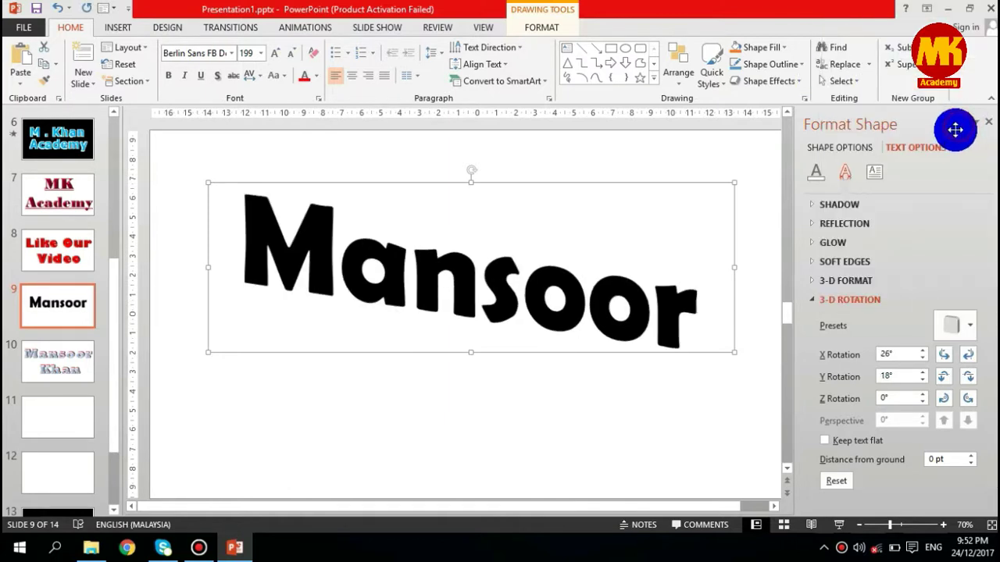
Step: Try the Perspective 3-D rotation preset with X 43.9°, Y 10.4°, Z 356.4° and 45° perspective
{"action": "left_click", "coordinate": [966, 328]}
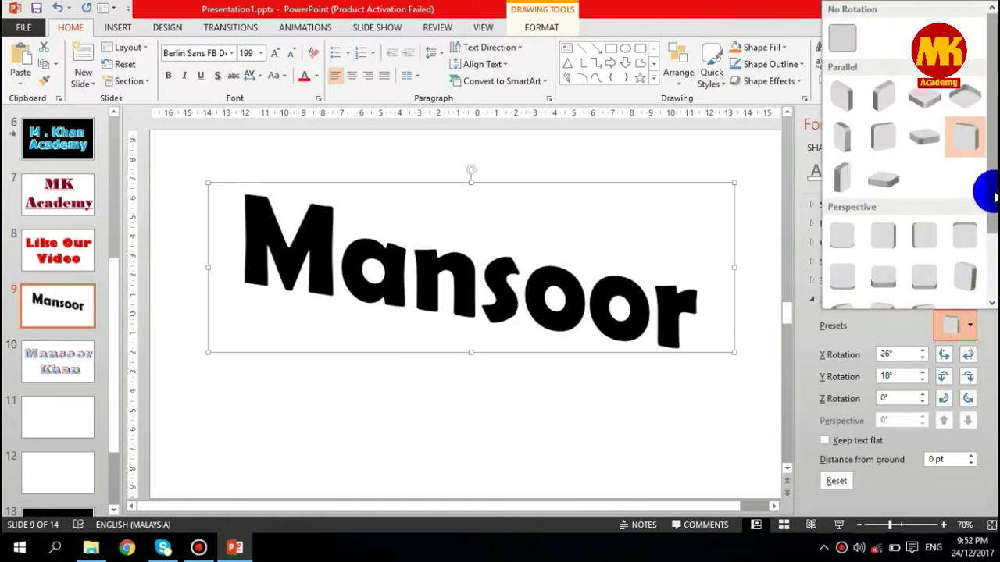
{"action": "scroll", "coordinate": [986, 230], "scroll_direction": "down", "scroll_amount": 2}
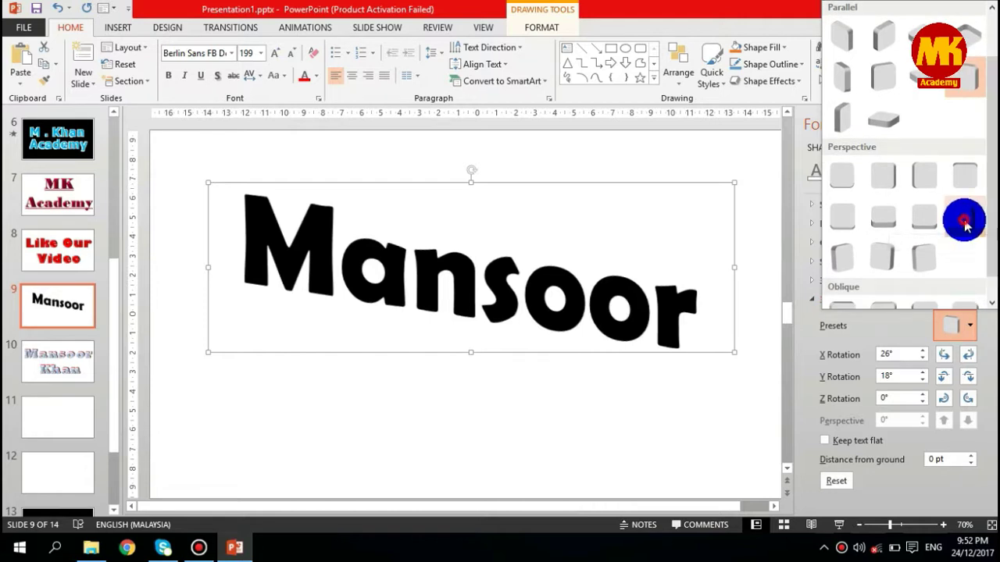
{"action": "left_click", "coordinate": [965, 222]}
Step: Apply the second Oblique 3-D rotation preset to the text and collapse the rotation settings
{"action": "left_click", "coordinate": [960, 326]}
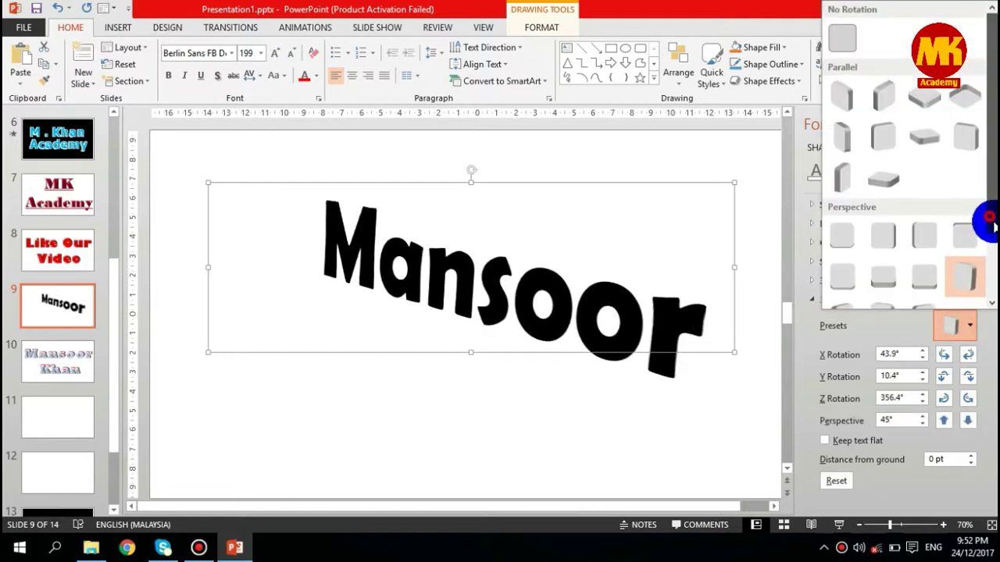
{"action": "scroll", "coordinate": [989, 223], "scroll_direction": "down", "scroll_amount": 2}
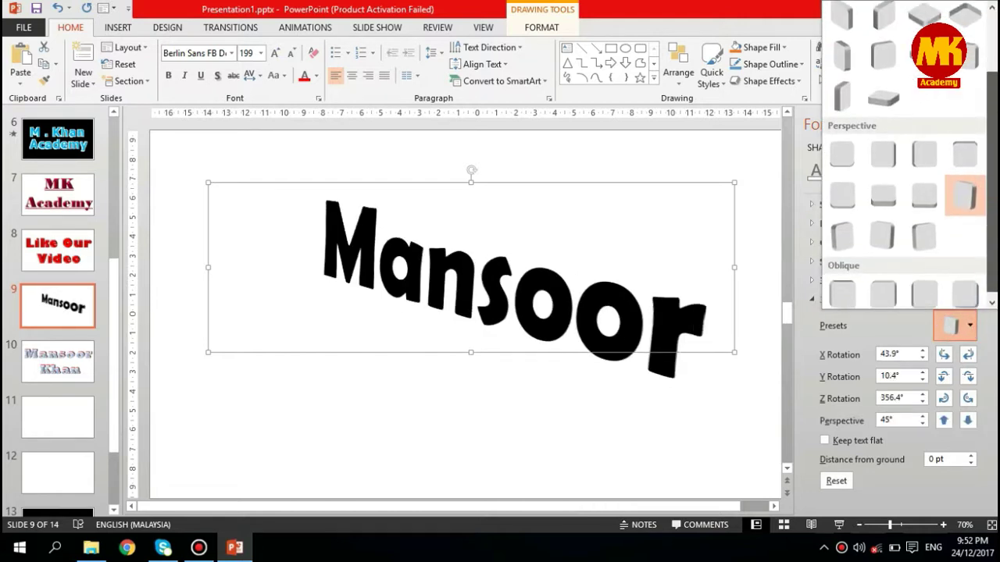
{"action": "left_click", "coordinate": [878, 291]}
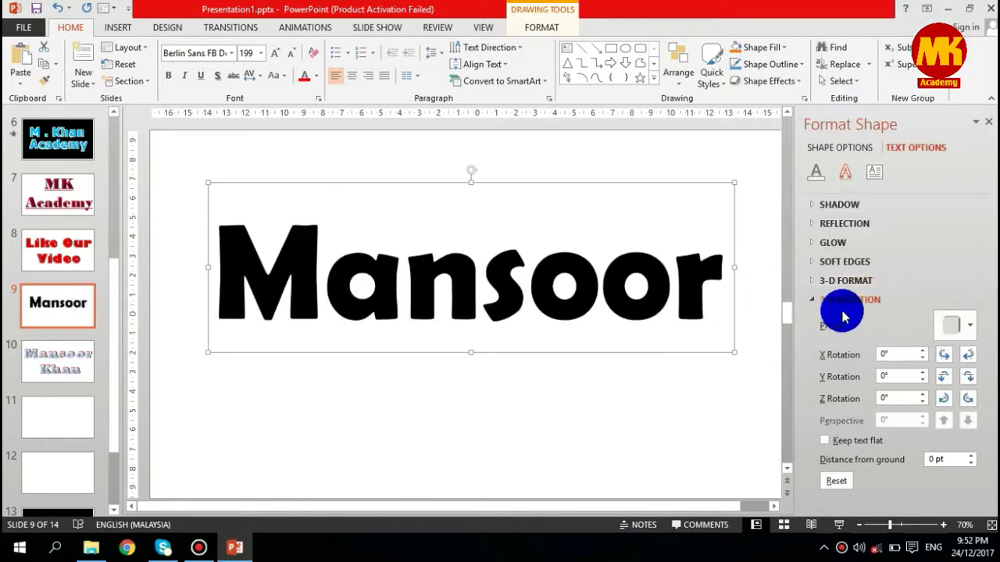
{"action": "left_click", "coordinate": [826, 301]}
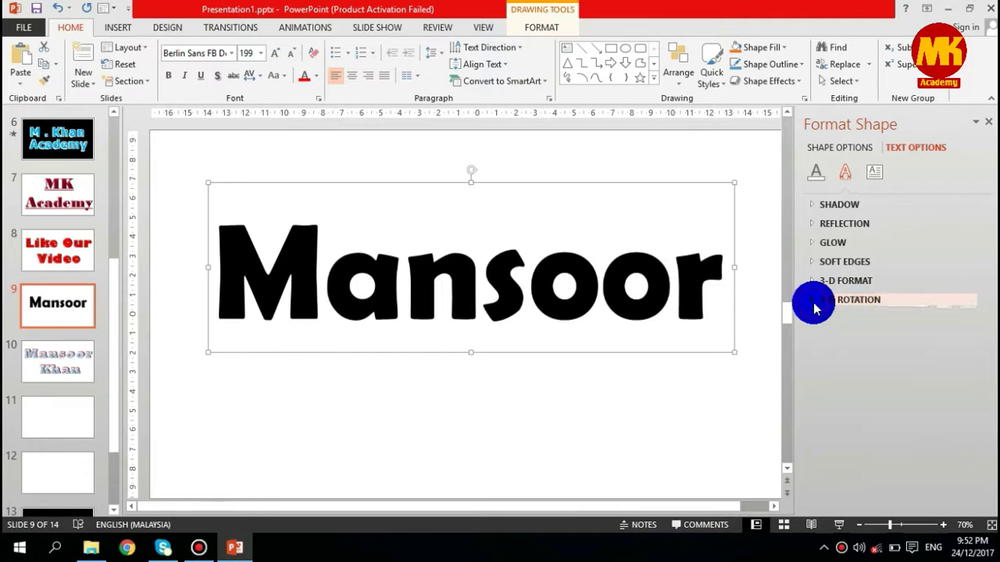
Step: Give the text the first top bevel preset of the second row and colour the text red
{"action": "left_click", "coordinate": [811, 282]}
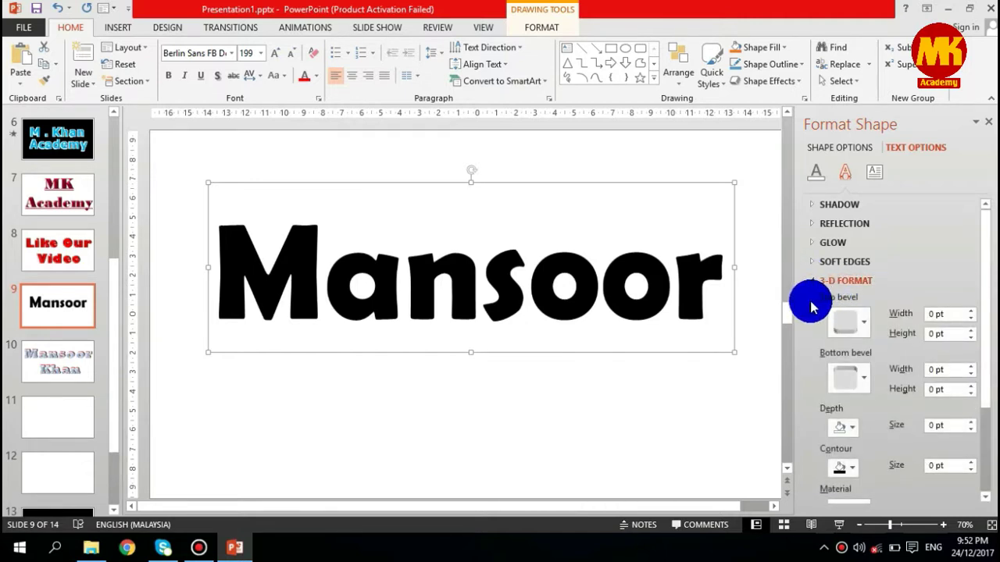
{"action": "left_click", "coordinate": [853, 322]}
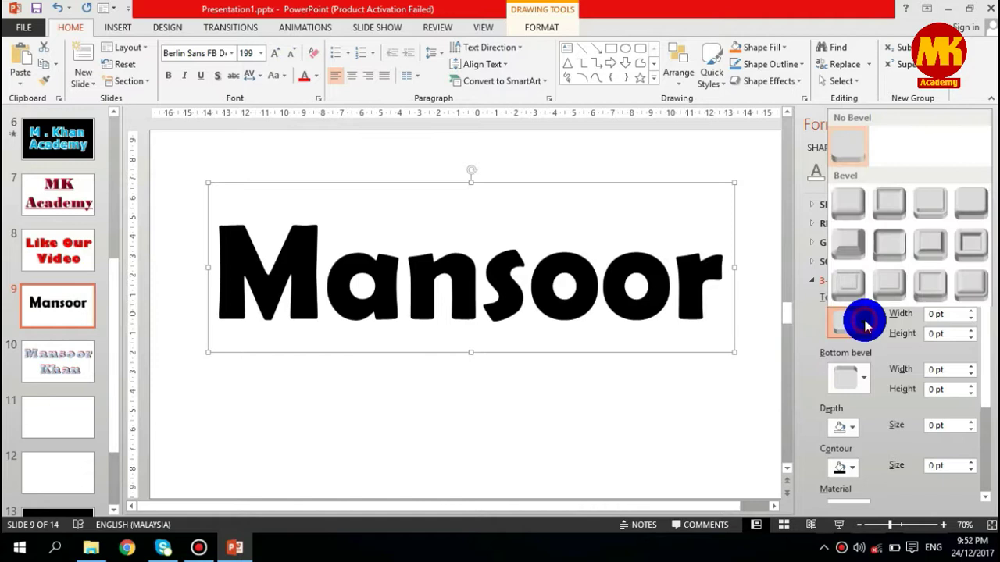
{"action": "left_click", "coordinate": [851, 250]}
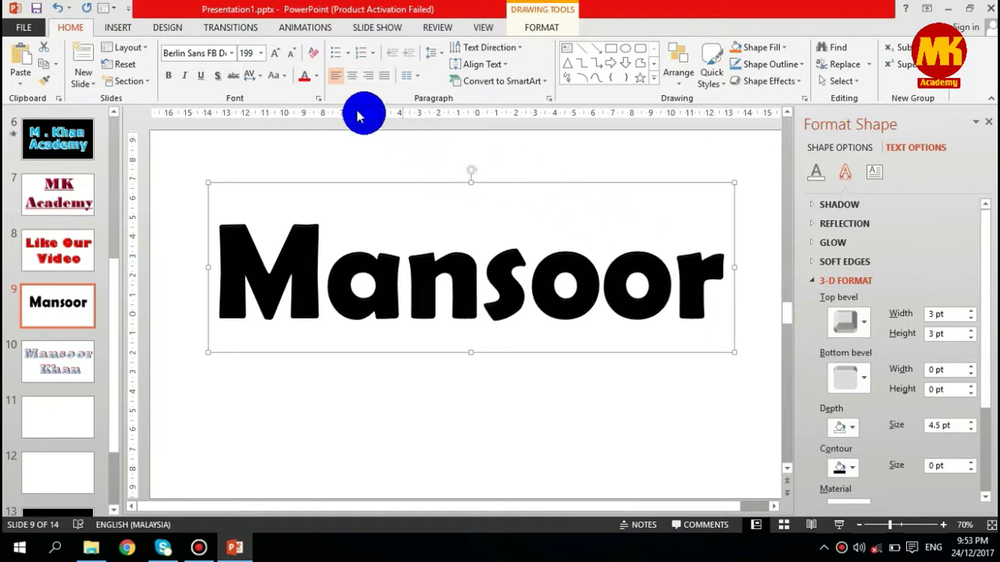
{"action": "left_click", "coordinate": [302, 75]}
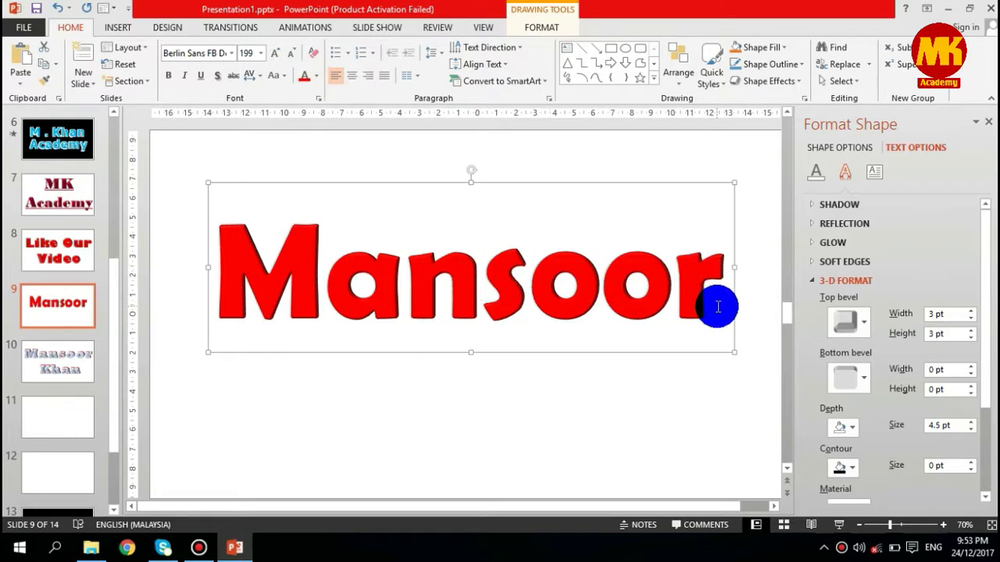
Step: Set the text's top bevel width to 11.5 pt and its height to 15 pt
{"action": "left_click", "coordinate": [970, 311]}
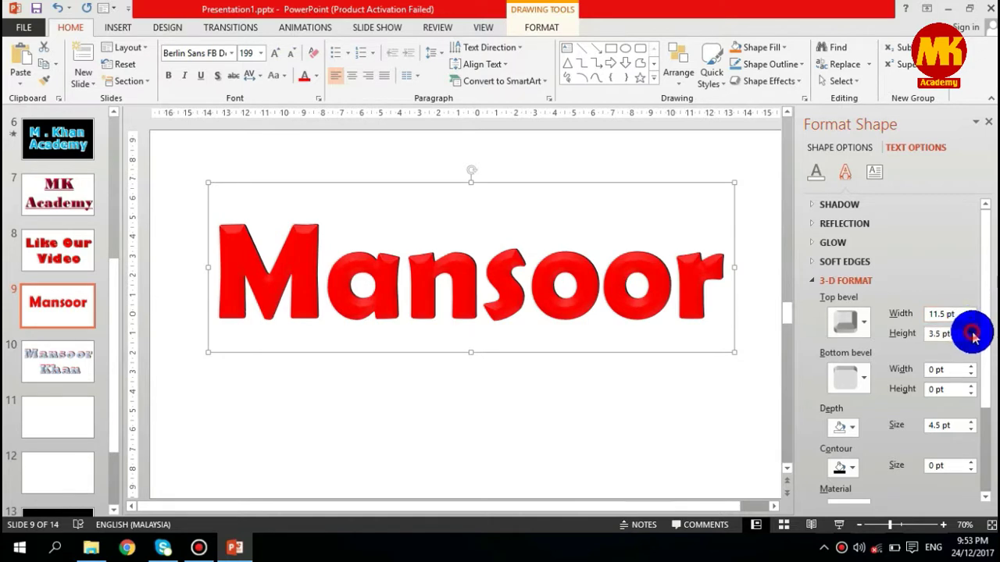
{"action": "left_click", "coordinate": [971, 331]}
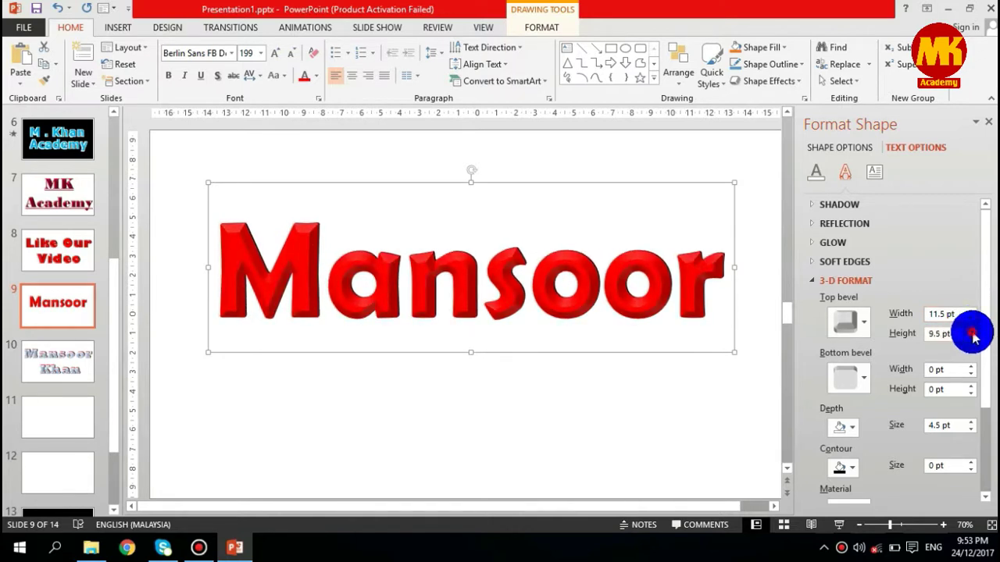
{"action": "left_click", "coordinate": [971, 330]}
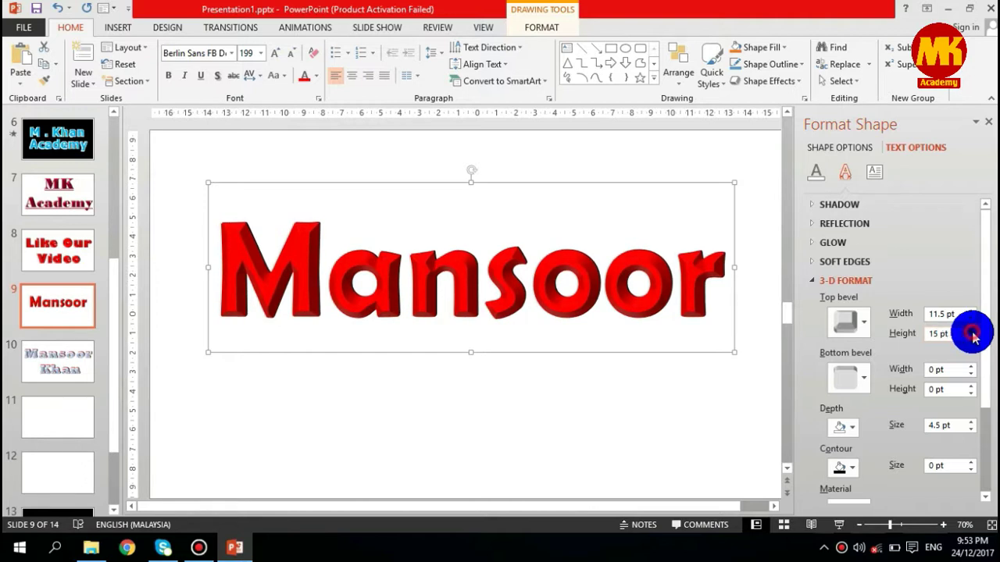
Step: Raise the text's top bevel height to 30.5 pt and its top bevel width to 26.5 pt
{"action": "left_click", "coordinate": [972, 331]}
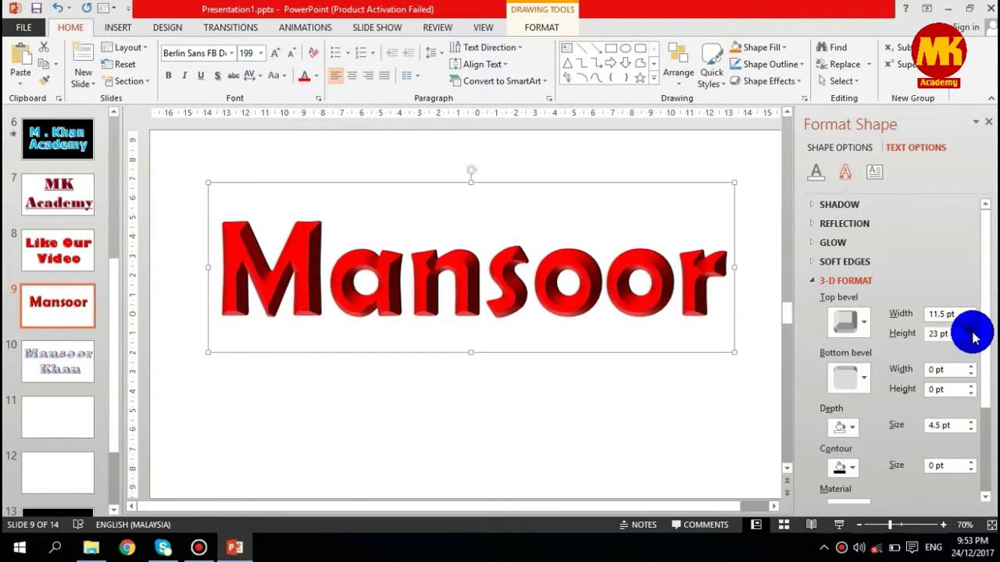
{"action": "left_click", "coordinate": [972, 331]}
{"action": "left_click", "coordinate": [971, 332]}
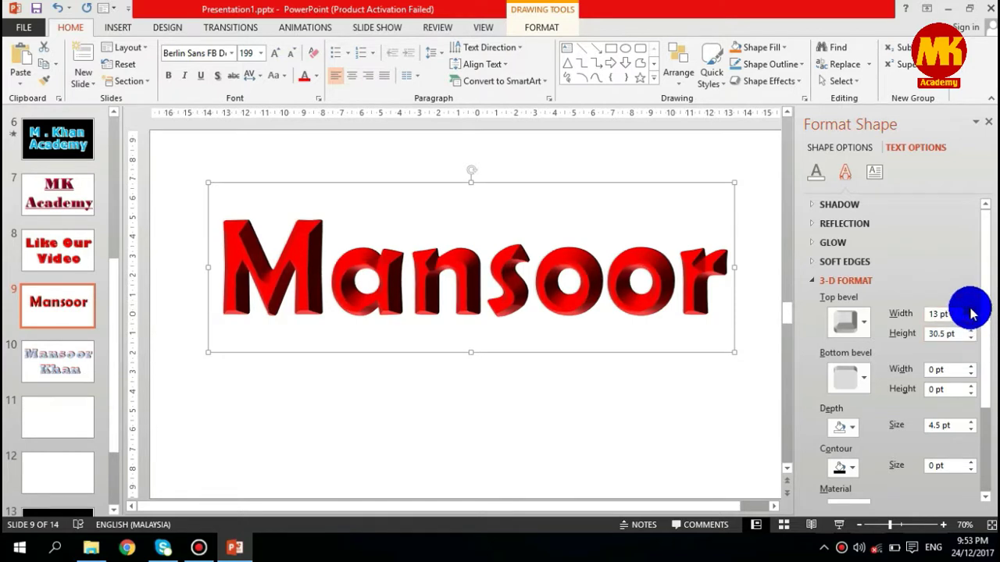
{"action": "left_click", "coordinate": [972, 313]}
{"action": "left_click", "coordinate": [972, 311]}
{"action": "left_click", "coordinate": [972, 311]}
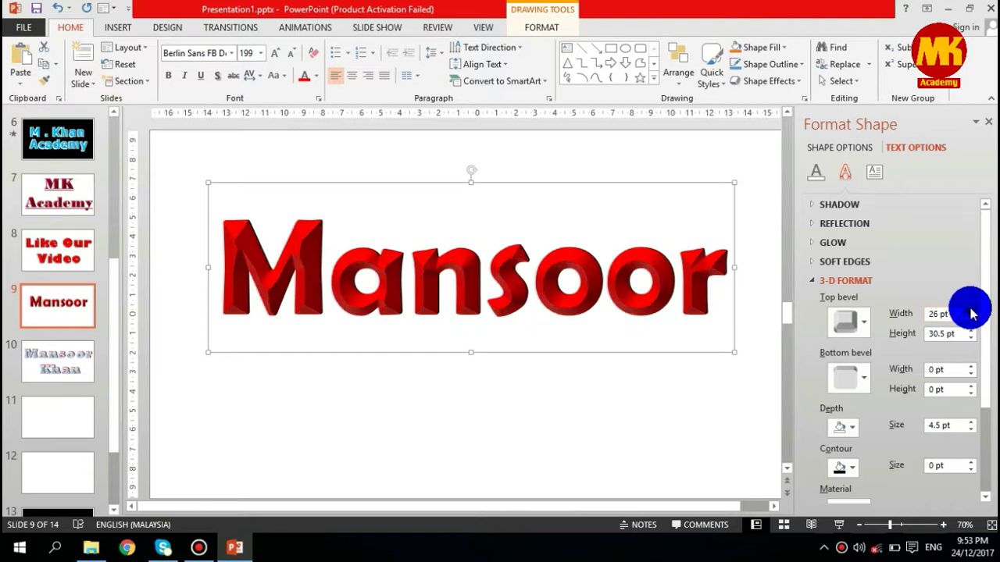
Step: Try yellow as the text's 3-D depth colour and settle on black
{"action": "left_click_drag", "start_coordinate": [982, 301], "coordinate": [986, 366]}
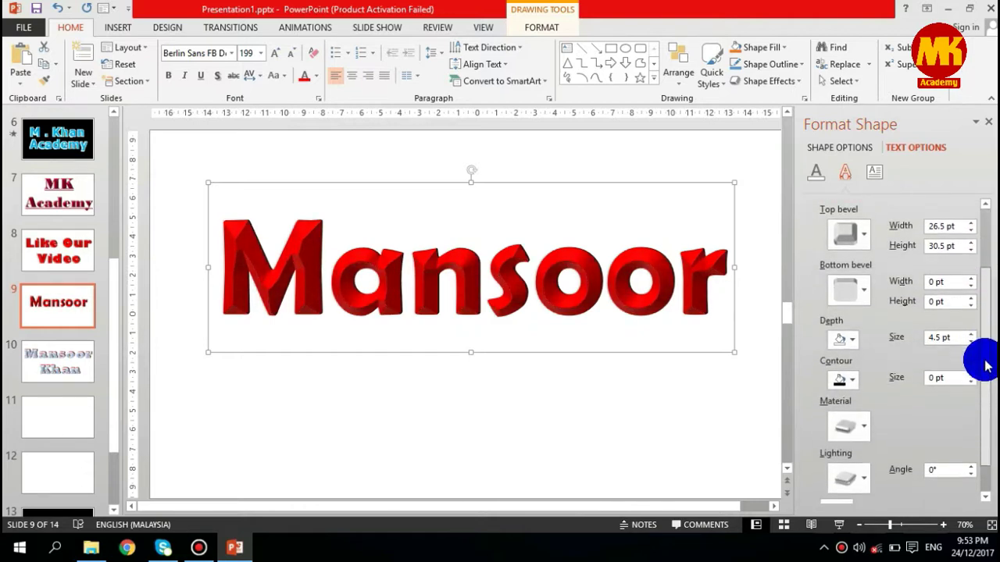
{"action": "left_click", "coordinate": [851, 345]}
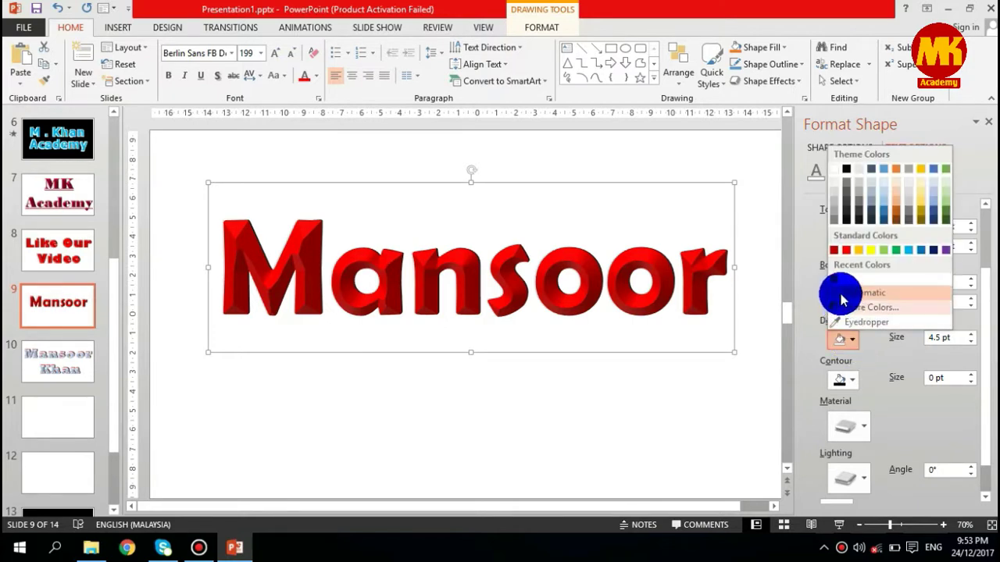
{"action": "left_click", "coordinate": [875, 251]}
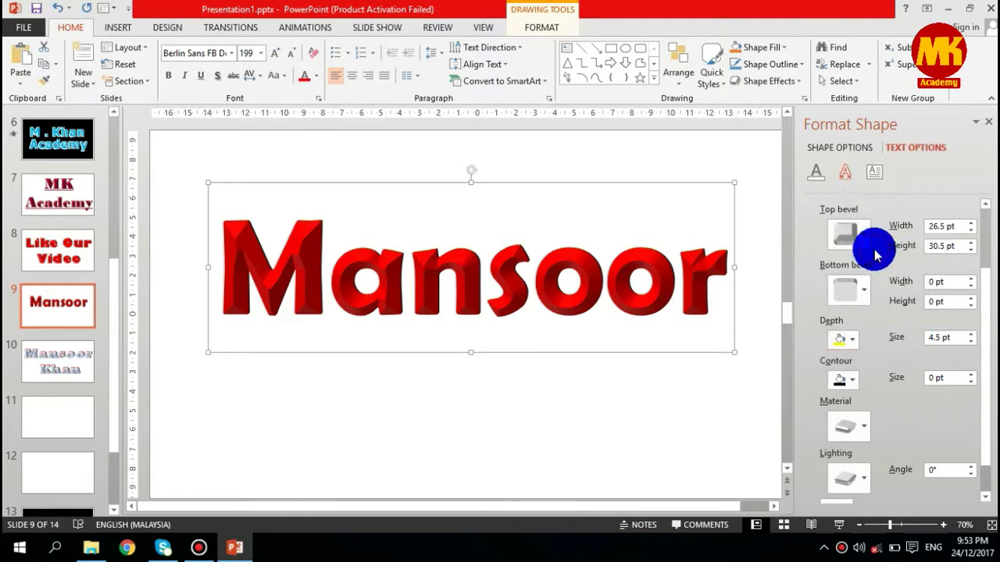
{"action": "left_click", "coordinate": [851, 343]}
{"action": "left_click", "coordinate": [843, 163]}
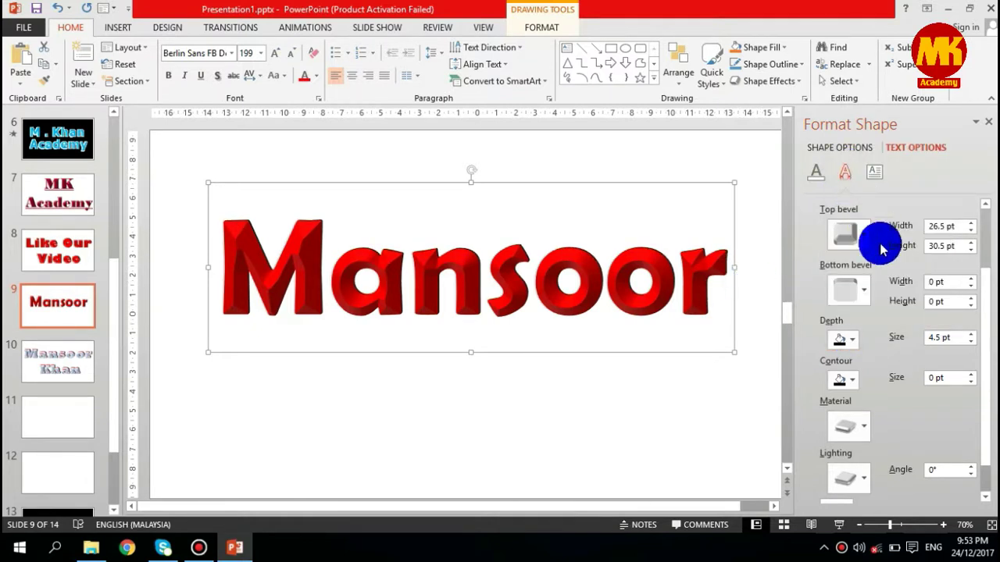
Step: Set the text's 3-D depth size to 43.5 pt
{"action": "left_click", "coordinate": [951, 340]}
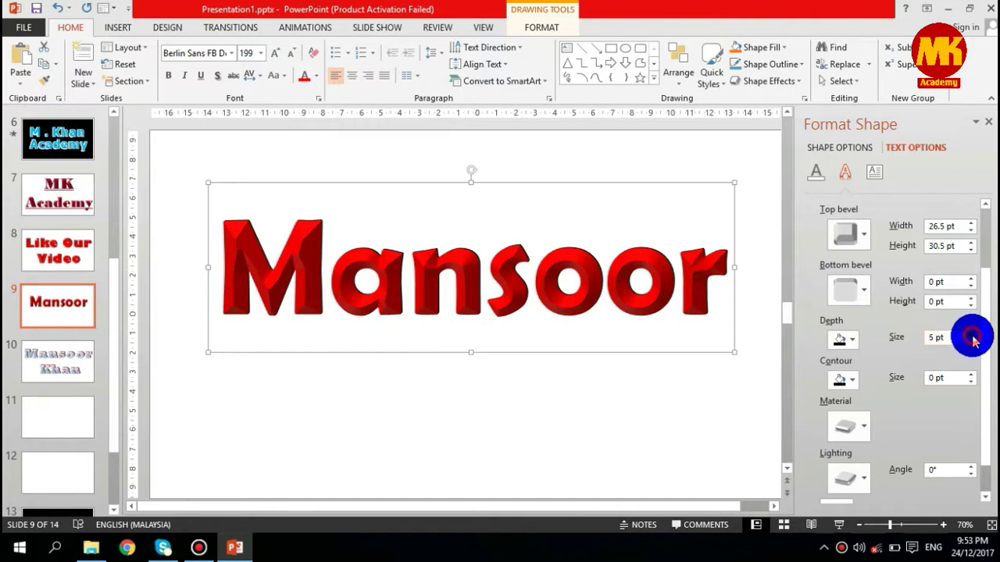
{"action": "left_click", "coordinate": [971, 336]}
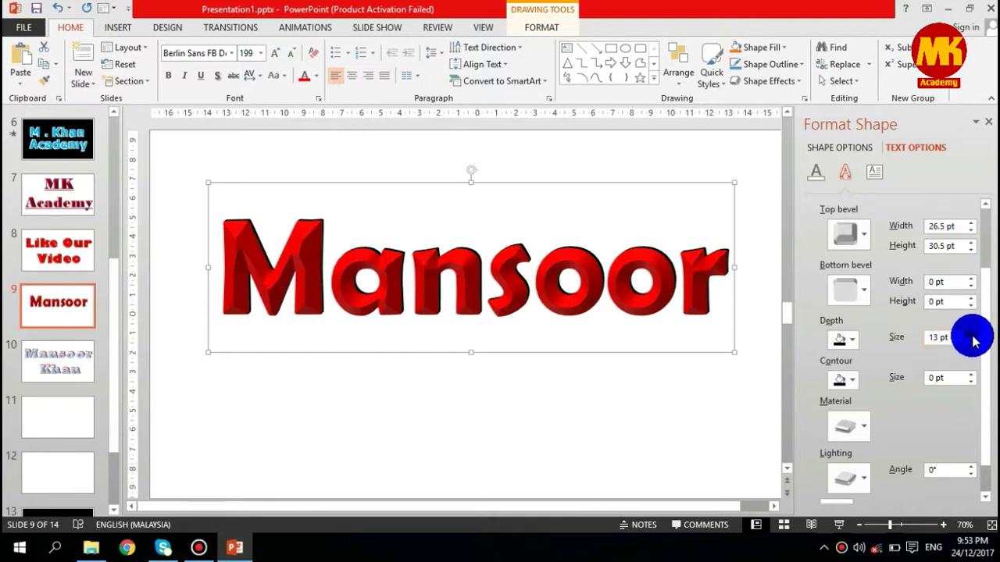
{"action": "left_click", "coordinate": [971, 336]}
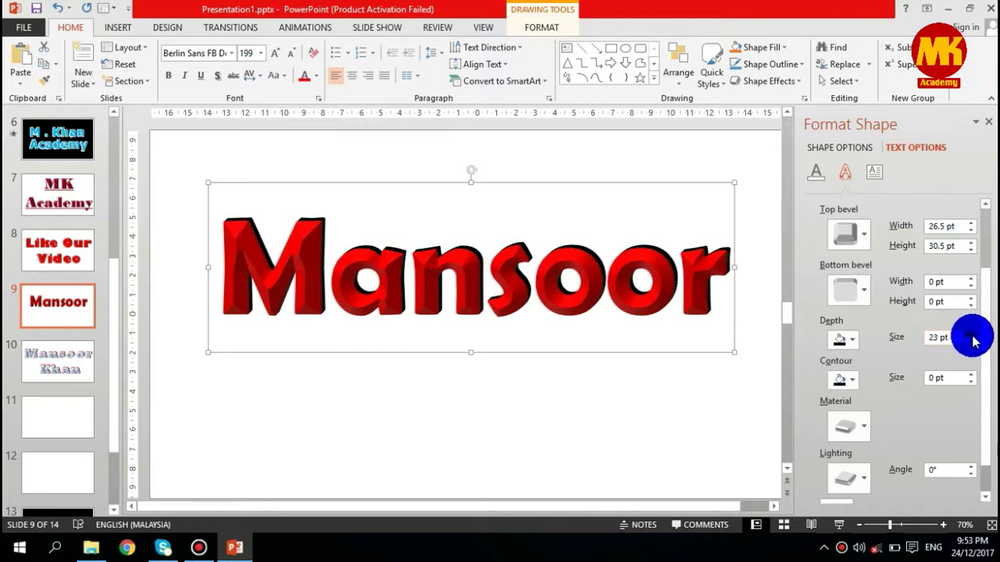
{"action": "left_click", "coordinate": [971, 336]}
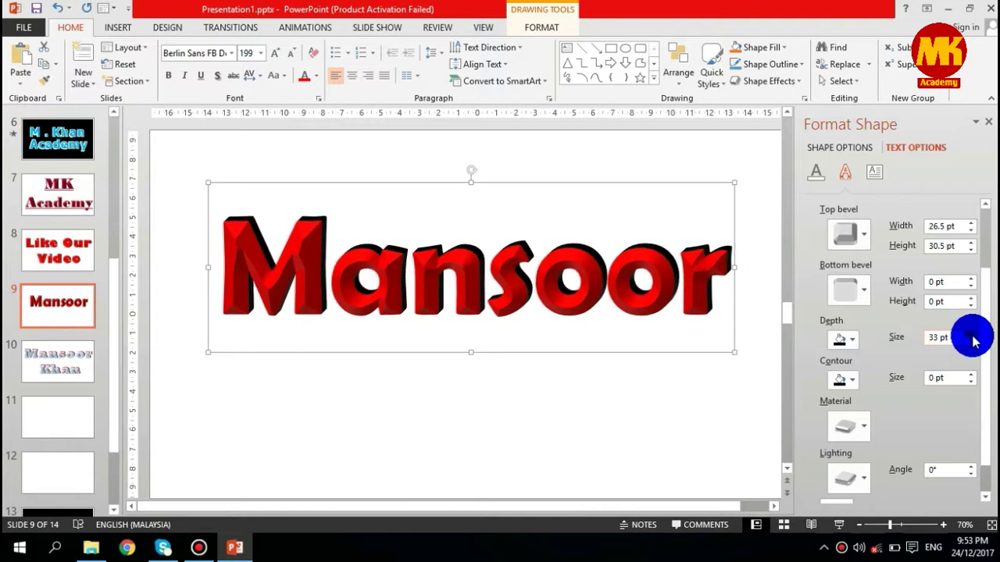
{"action": "left_click", "coordinate": [971, 336]}
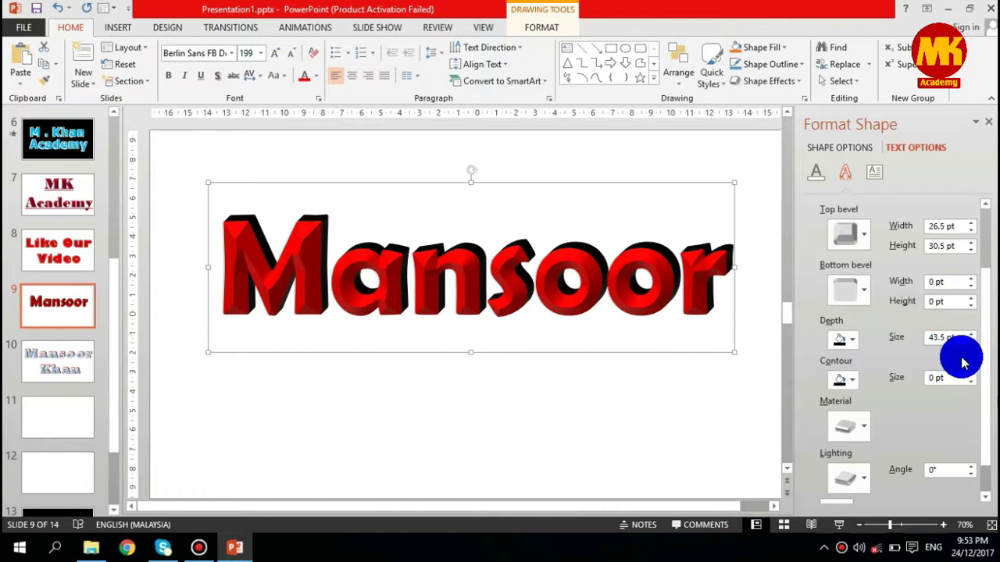
Step: Give the text a green 3-D contour with a size of 5.5 pt
{"action": "left_click", "coordinate": [849, 381]}
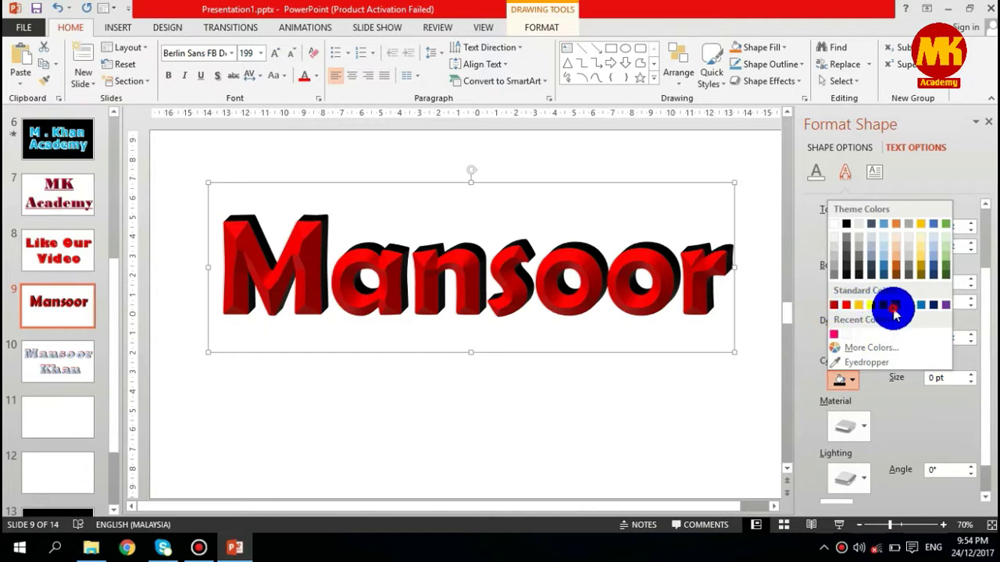
{"action": "left_click", "coordinate": [895, 306]}
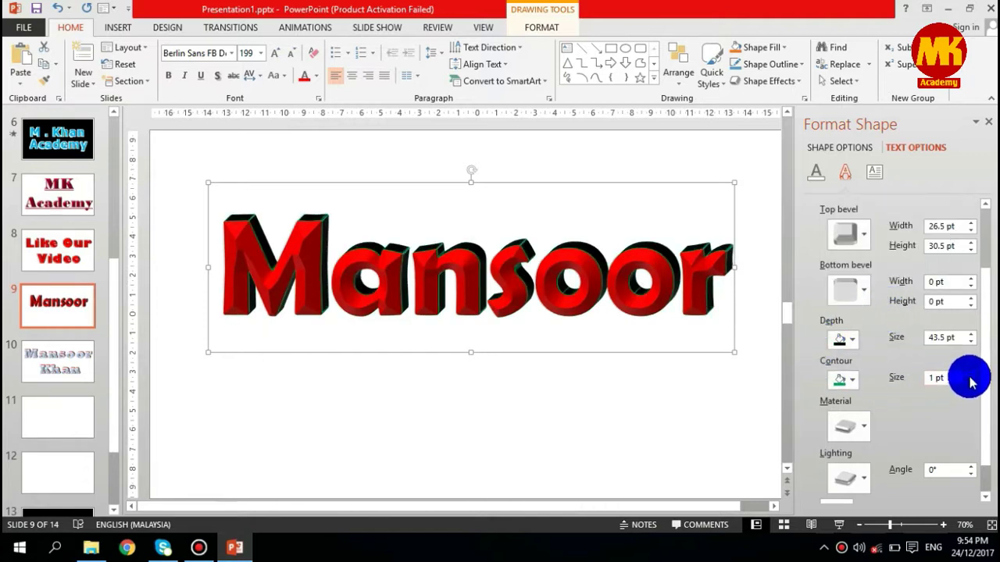
{"action": "left_click", "coordinate": [971, 375]}
{"action": "left_click", "coordinate": [970, 375]}
{"action": "left_click", "coordinate": [970, 375]}
{"action": "left_click", "coordinate": [970, 375]}
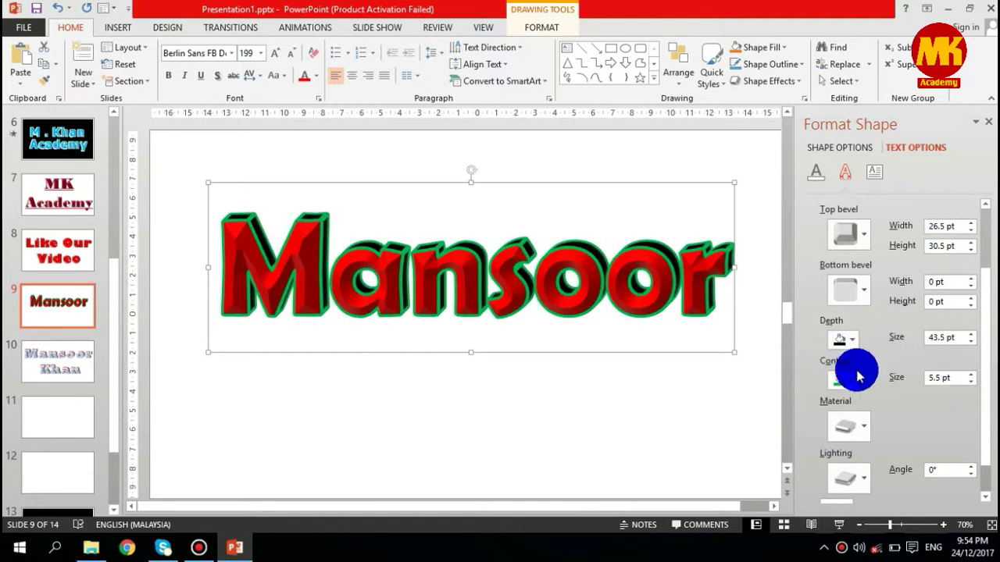
Step: Set the 3-D contour size to 0 pt and move the text box slightly up and to the left on the slide
{"action": "left_click", "coordinate": [970, 383]}
{"action": "left_click", "coordinate": [970, 382]}
{"action": "left_click", "coordinate": [970, 382]}
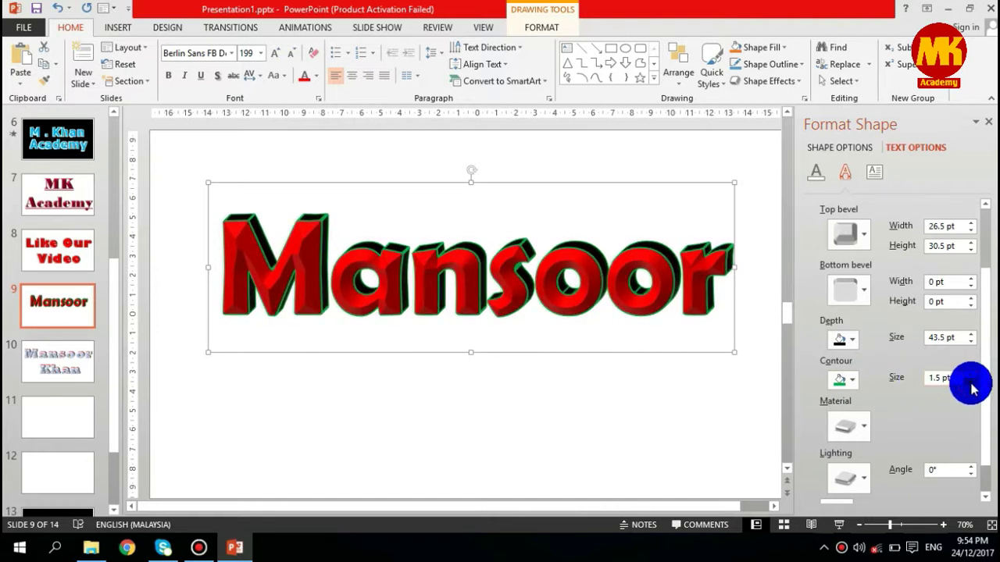
{"action": "left_click", "coordinate": [970, 383]}
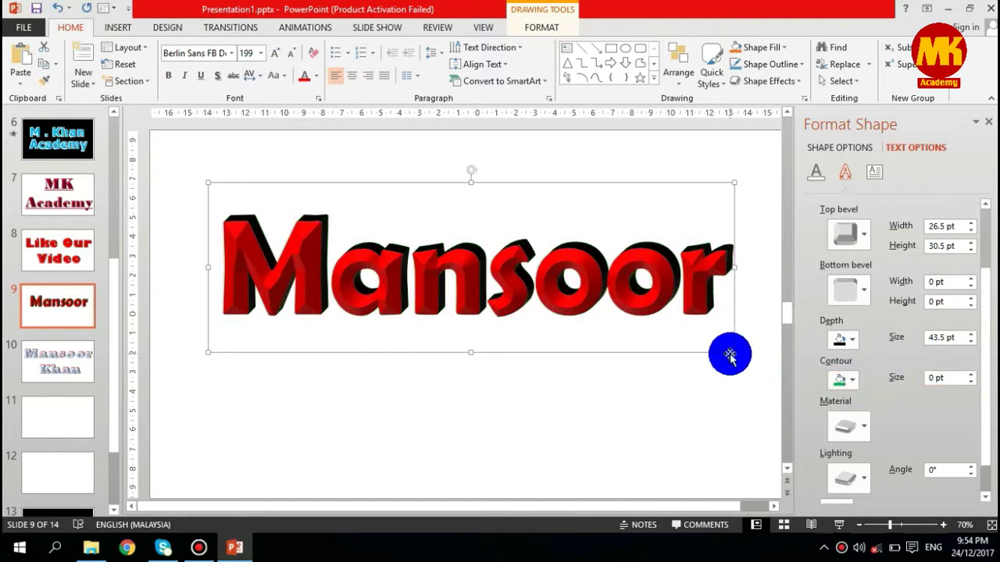
{"action": "left_click_drag", "start_coordinate": [723, 355], "coordinate": [697, 348]}
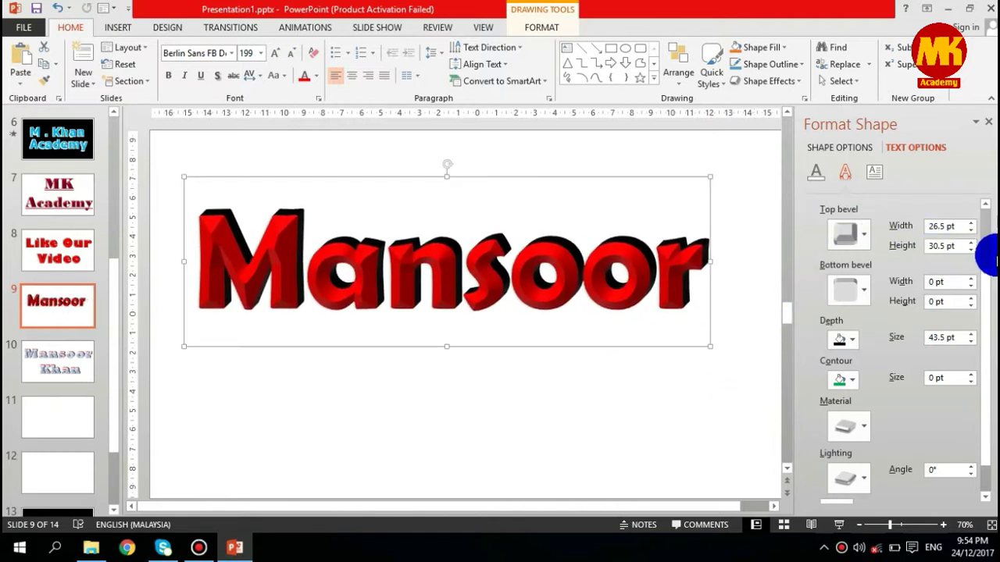
Step: Try other 3-D rotation presets on the text, including the third Oblique preset
{"action": "scroll", "coordinate": [992, 293], "scroll_direction": "up", "scroll_amount": 2}
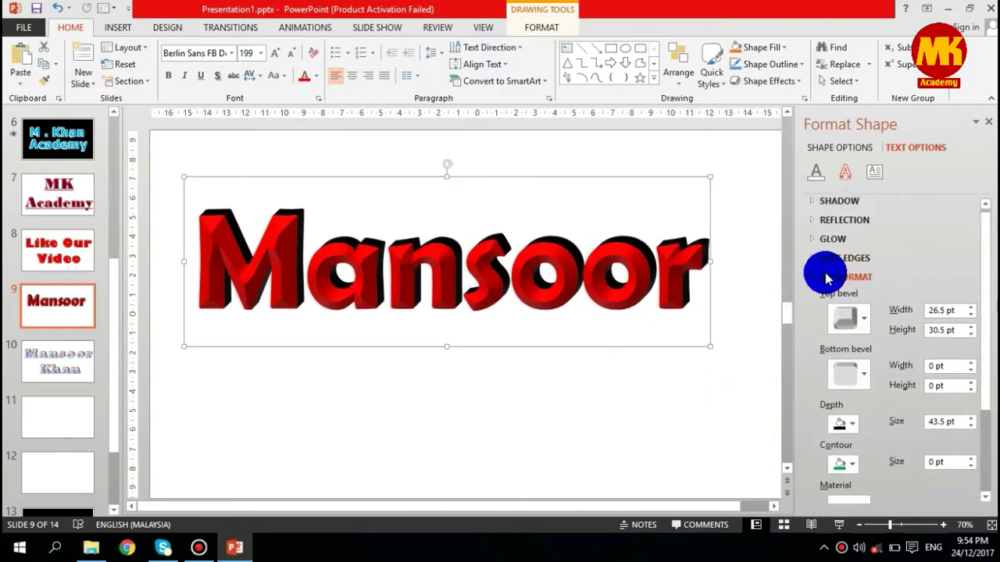
{"action": "left_click", "coordinate": [822, 279]}
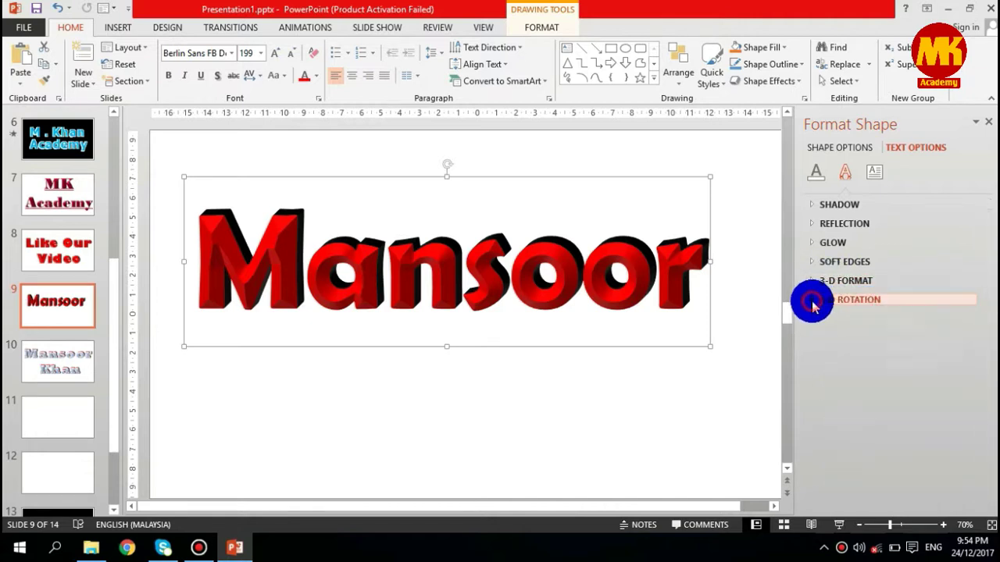
{"action": "left_click", "coordinate": [812, 301]}
{"action": "left_click", "coordinate": [958, 328]}
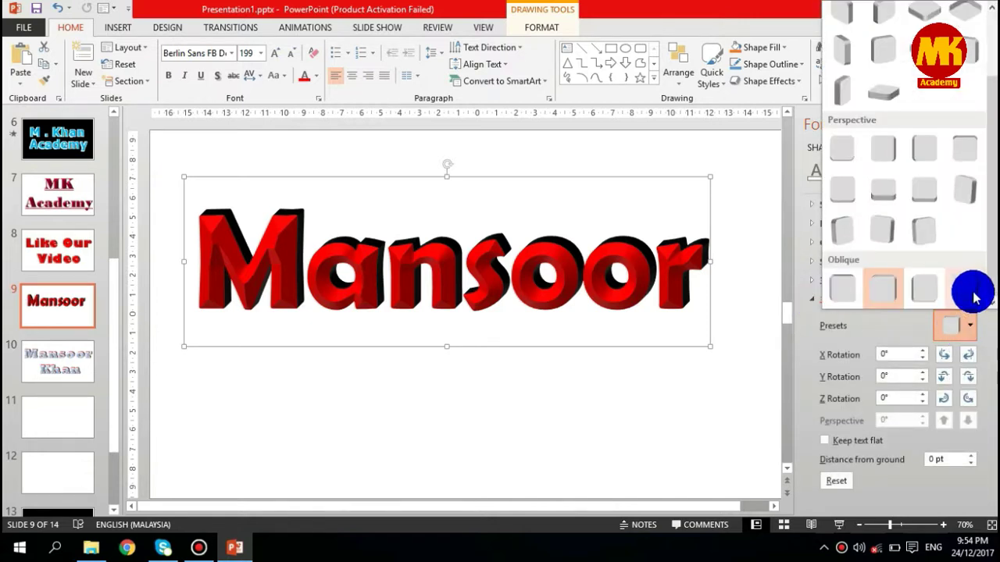
{"action": "left_click", "coordinate": [924, 291]}
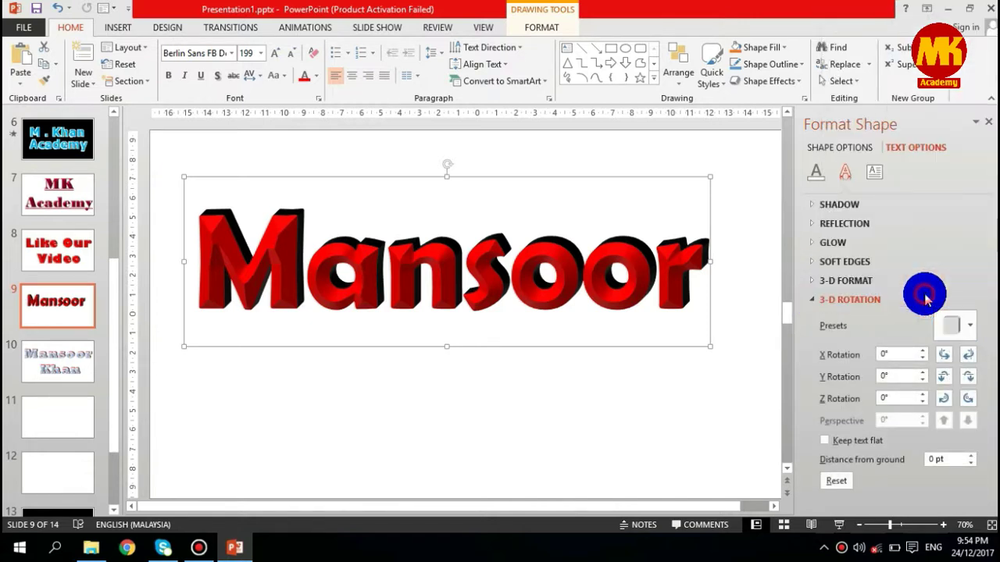
{"action": "left_click", "coordinate": [961, 341]}
{"action": "left_click", "coordinate": [956, 205]}
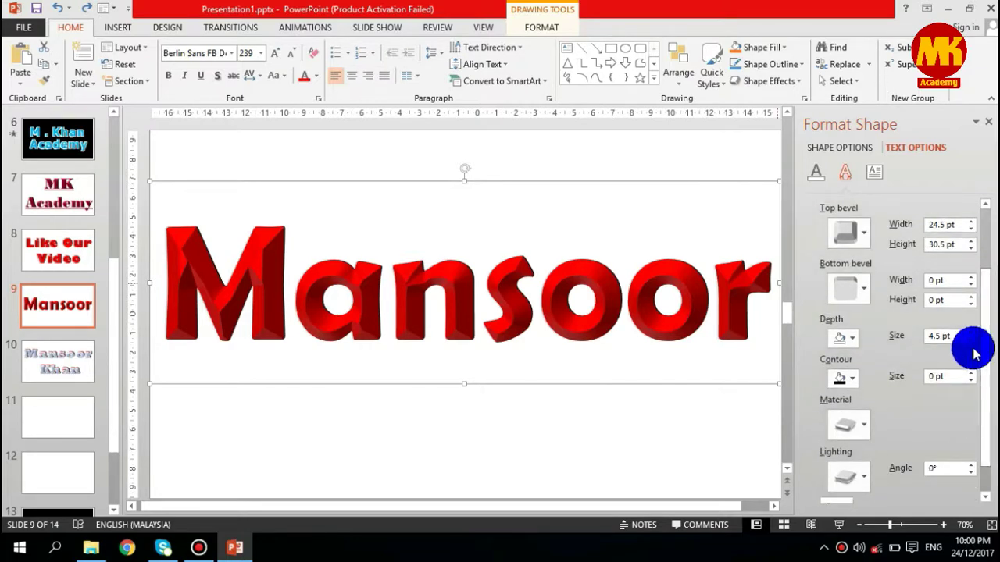
Step: Colour the text's 3-D depth green and set the depth size to 43.5 pt
{"action": "left_click", "coordinate": [852, 341]}
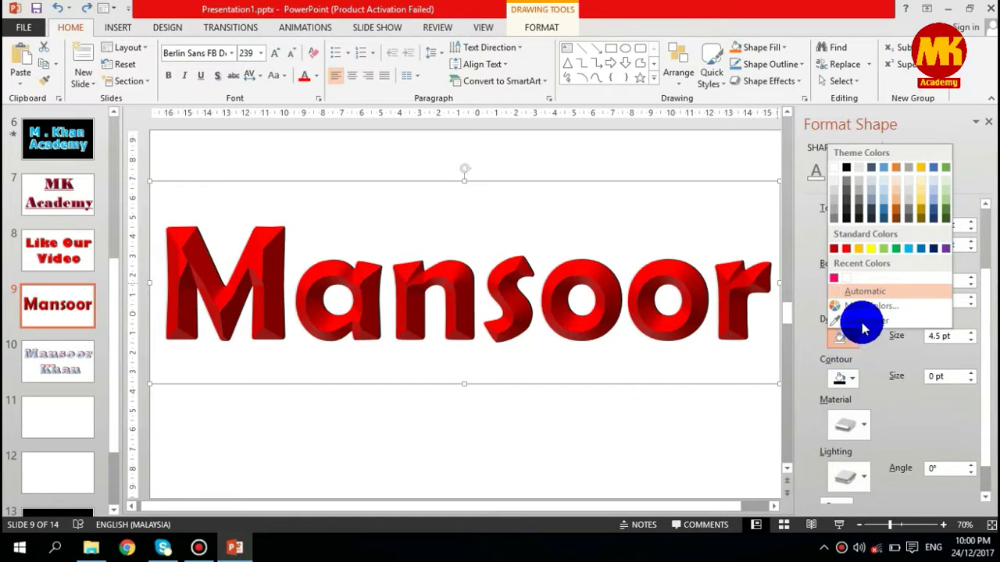
{"action": "left_click", "coordinate": [894, 250]}
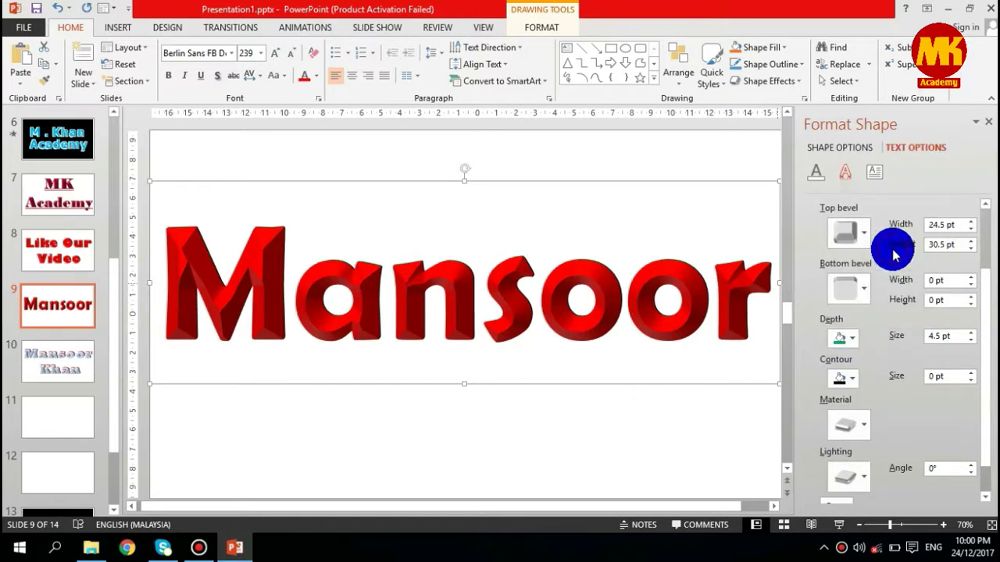
{"action": "left_click", "coordinate": [972, 333]}
{"action": "left_click", "coordinate": [972, 333]}
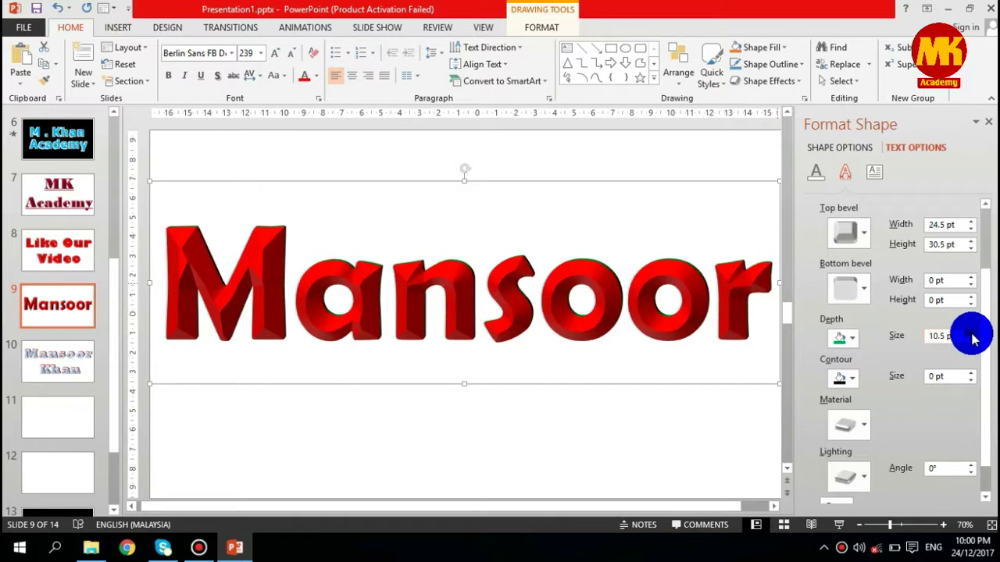
{"action": "left_click", "coordinate": [972, 334]}
{"action": "left_click", "coordinate": [972, 334]}
{"action": "left_click", "coordinate": [972, 333]}
{"action": "left_click", "coordinate": [972, 333]}
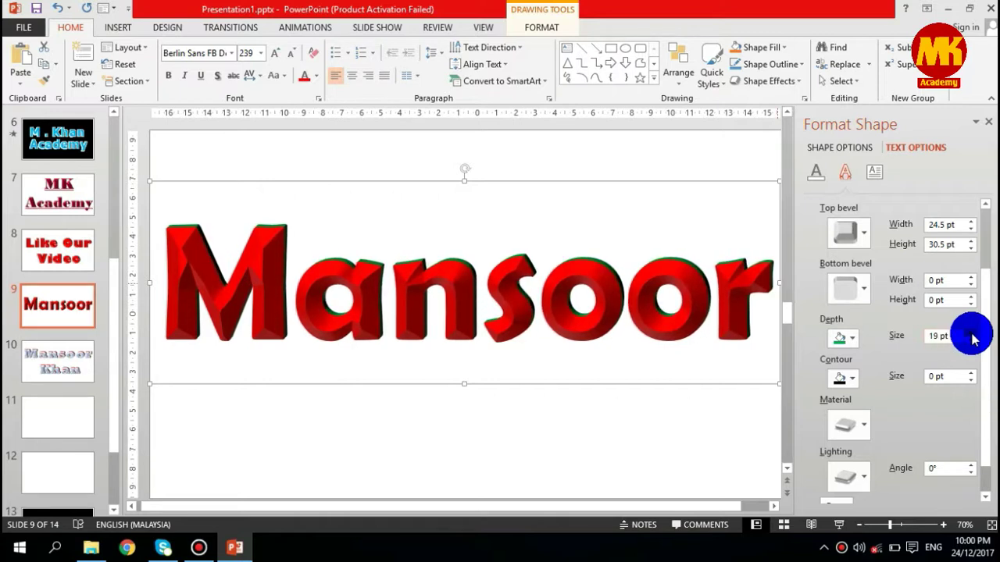
{"action": "left_click", "coordinate": [972, 333]}
{"action": "left_click", "coordinate": [972, 333]}
{"action": "left_click", "coordinate": [972, 333]}
{"action": "left_click", "coordinate": [971, 332]}
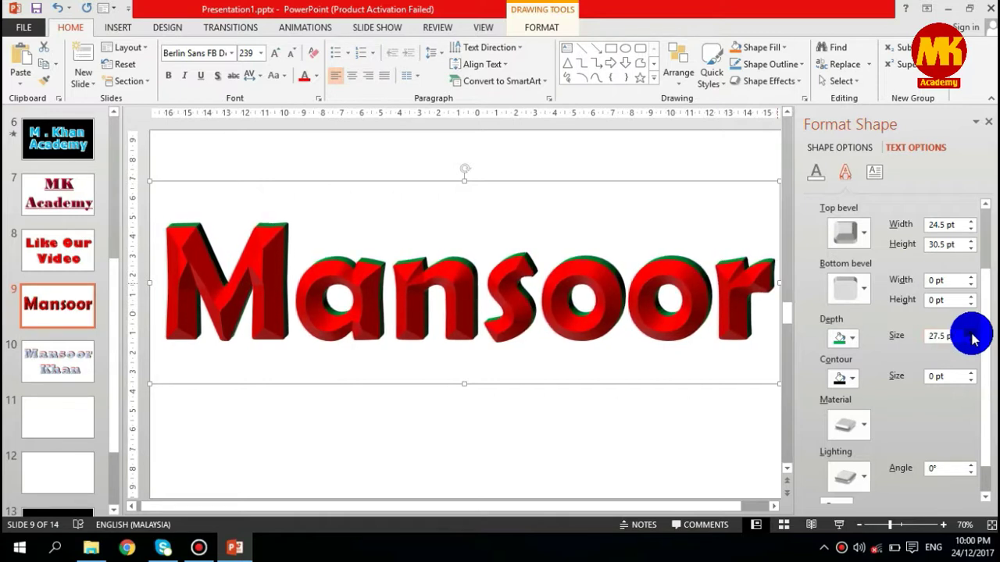
{"action": "left_click", "coordinate": [972, 332]}
{"action": "left_click", "coordinate": [972, 333]}
{"action": "left_click", "coordinate": [972, 333]}
{"action": "left_click", "coordinate": [972, 333]}
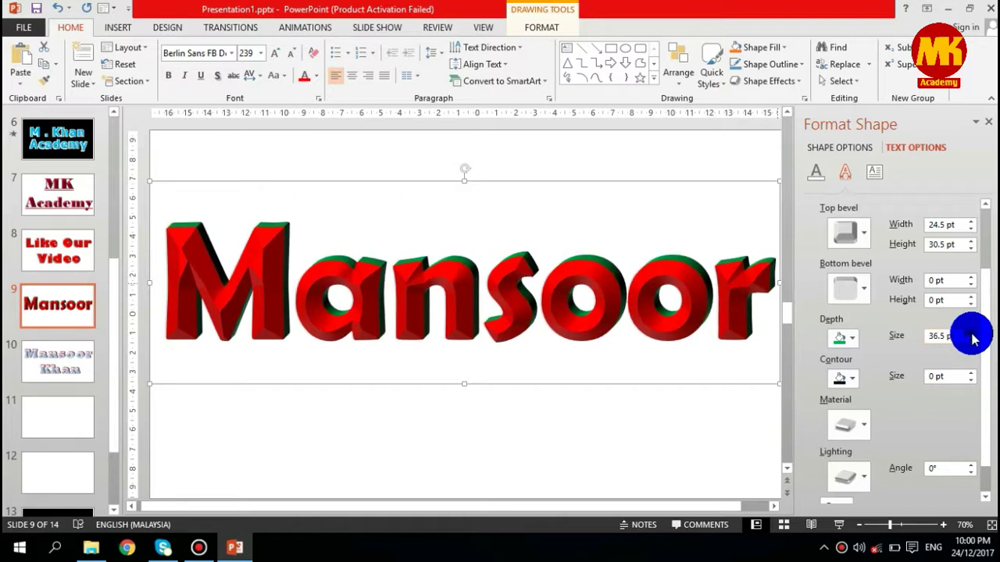
{"action": "left_click", "coordinate": [972, 333]}
{"action": "left_click", "coordinate": [972, 333]}
{"action": "left_click", "coordinate": [972, 333]}
{"action": "left_click", "coordinate": [971, 333]}
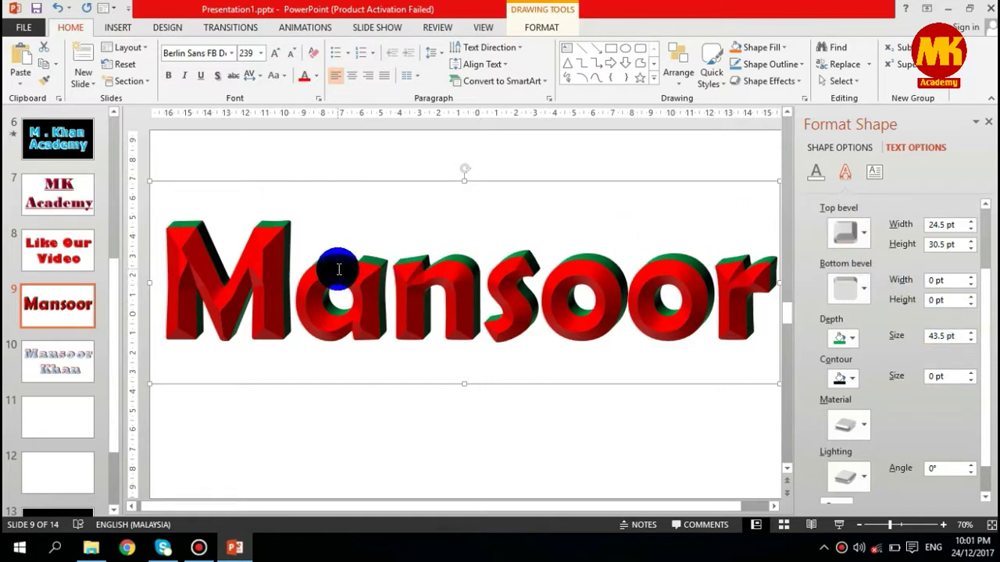
Step: Try the second top bevel preset of the first row and the fourth preset of the second row on the text
{"action": "left_click", "coordinate": [864, 243]}
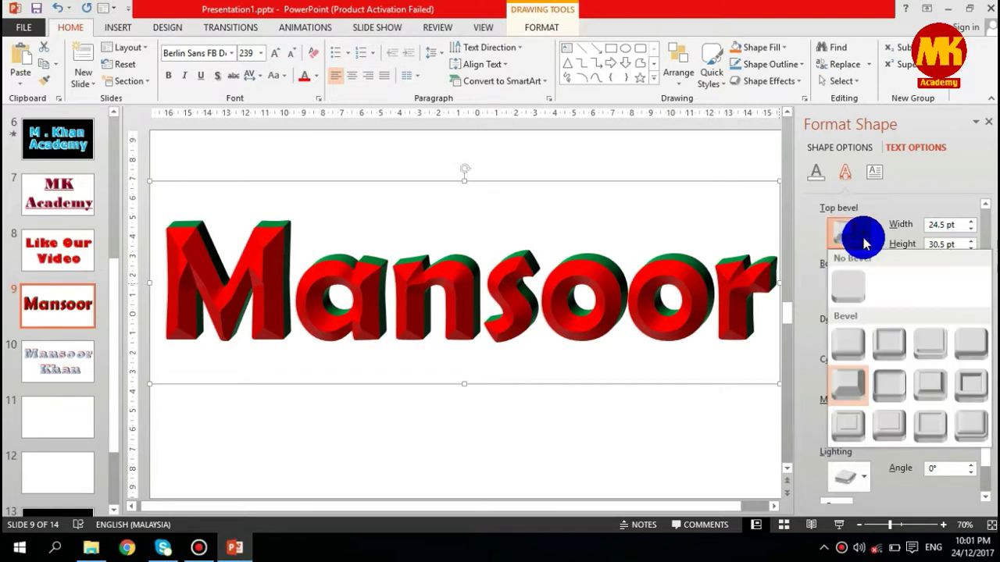
{"action": "left_click", "coordinate": [889, 338]}
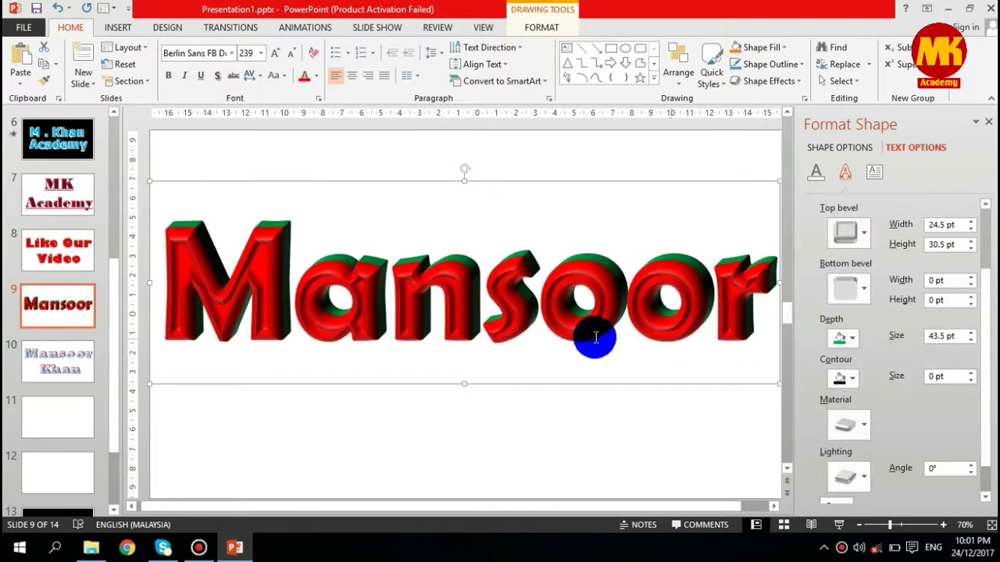
{"action": "left_click", "coordinate": [853, 247]}
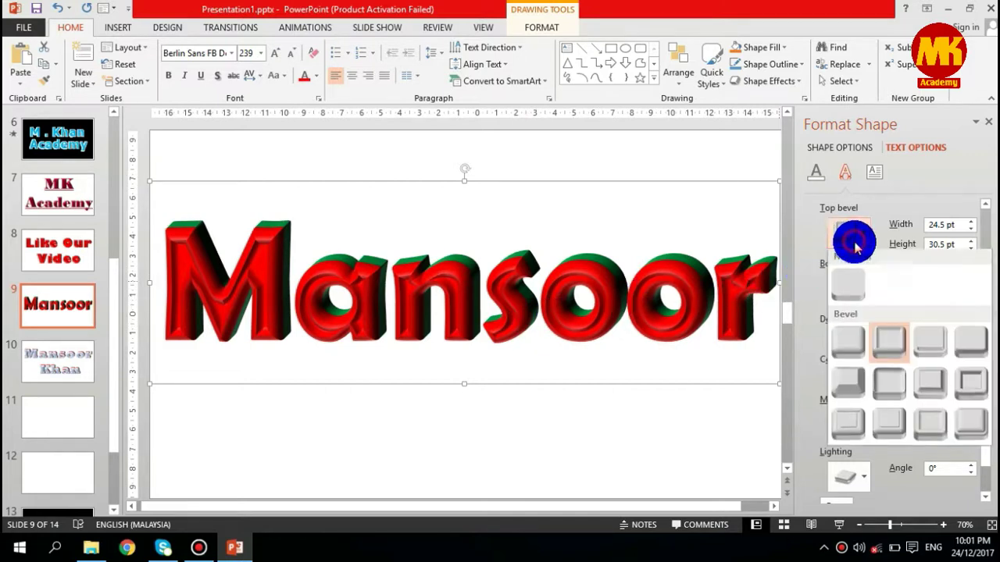
{"action": "left_click", "coordinate": [973, 380]}
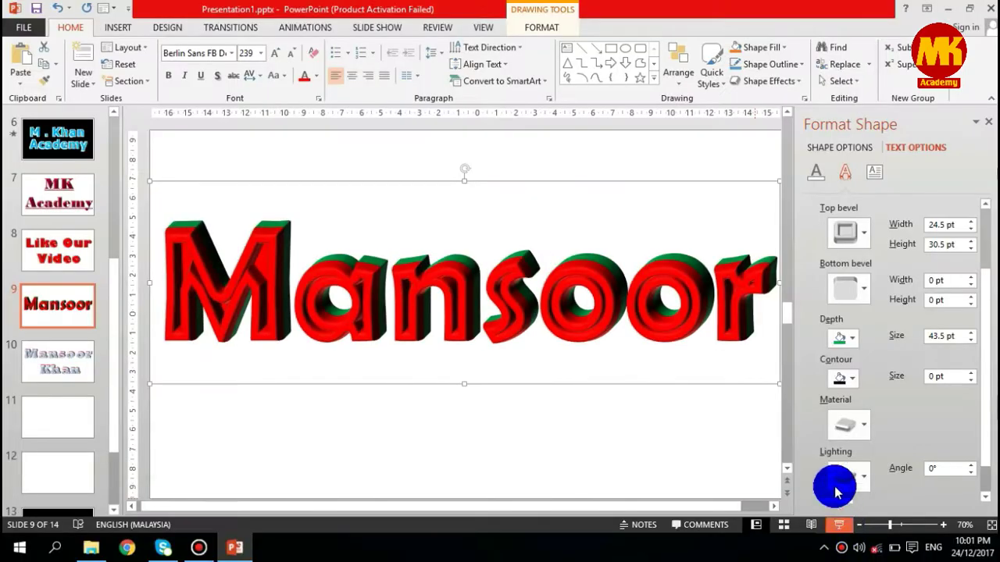
Step: Apply the first top bevel preset of the third row and colour the text purple
{"action": "left_click", "coordinate": [858, 241]}
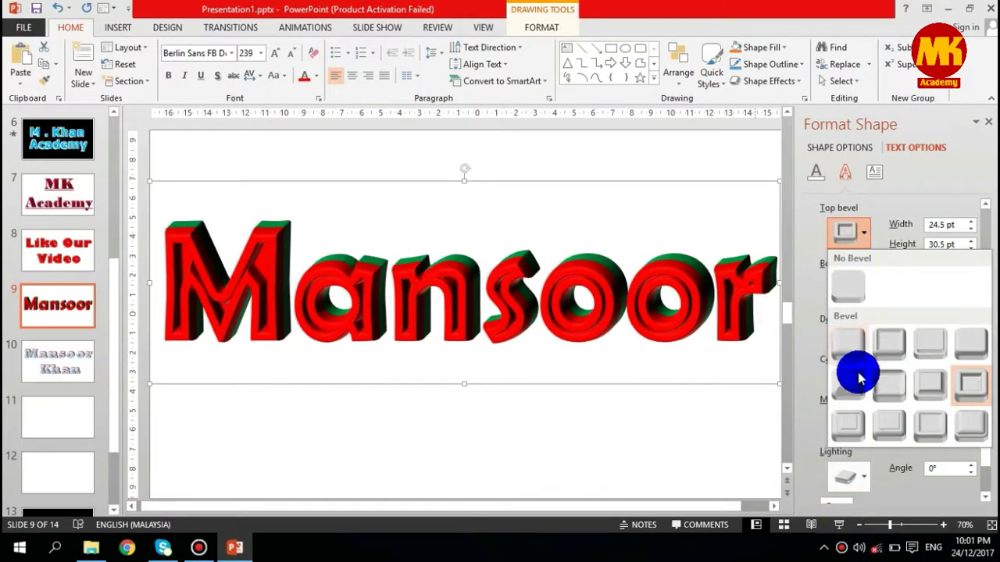
{"action": "left_click", "coordinate": [848, 422]}
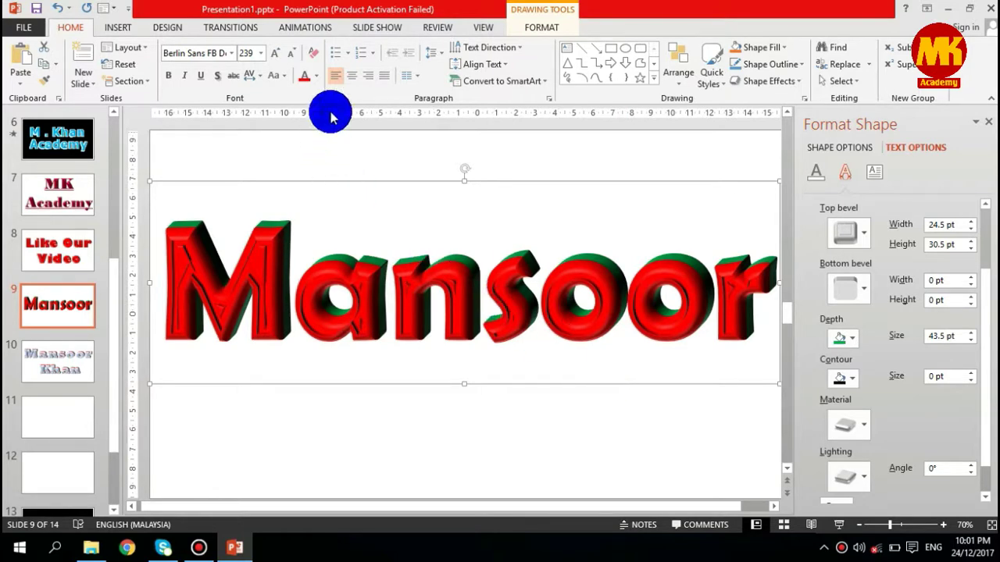
{"action": "left_click", "coordinate": [316, 76]}
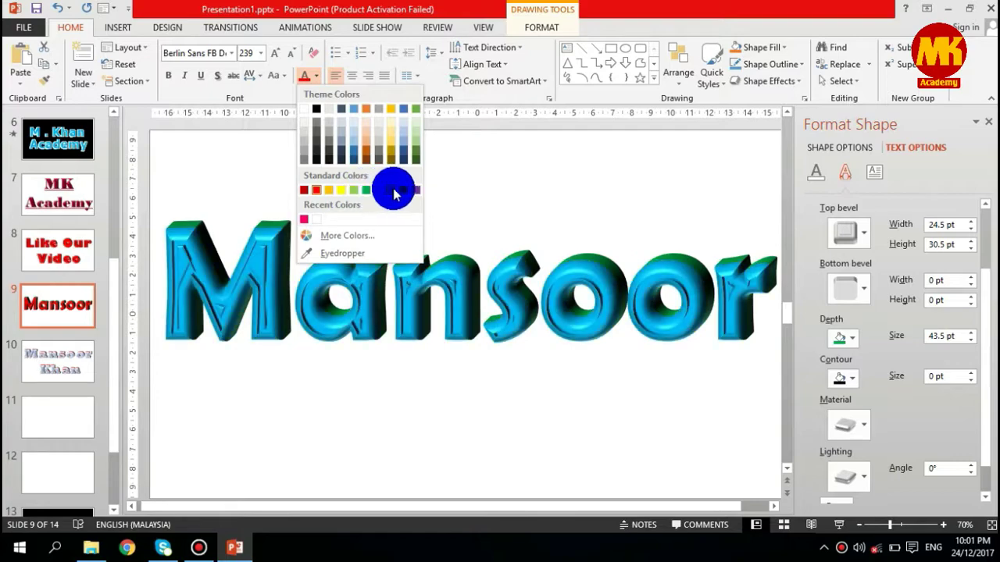
{"action": "left_click", "coordinate": [417, 191]}
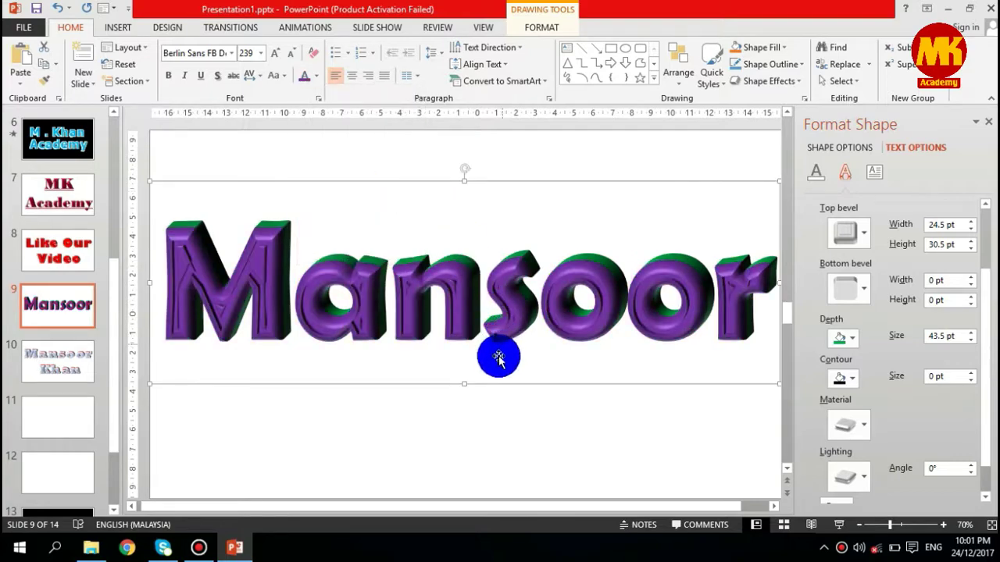